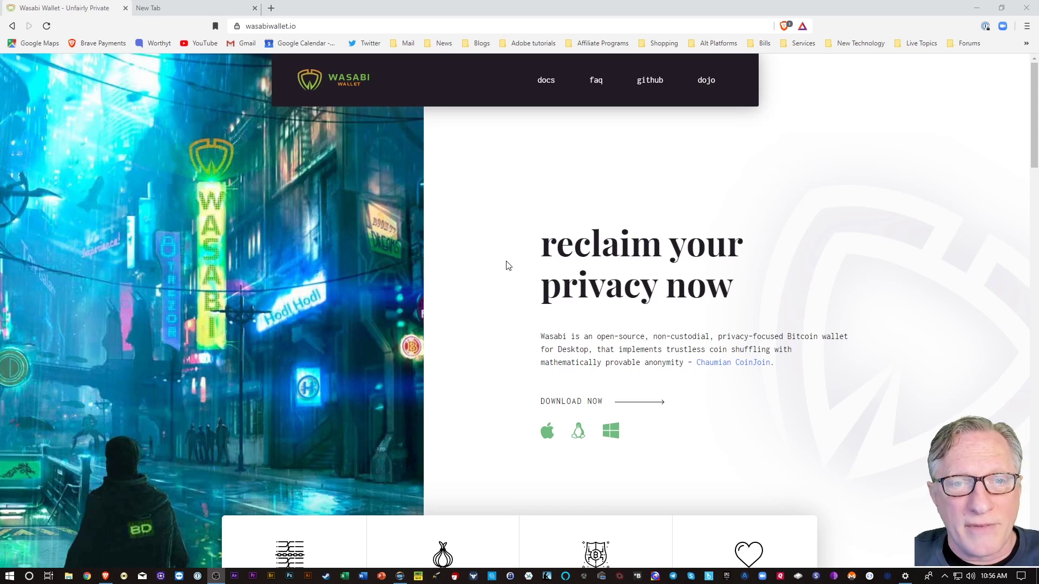
Download the Windows installer Wasabi-1.1.10.2.msi and its .asc signature file into Downloads.
{"action": "scroll", "coordinate": [505, 262], "scroll_direction": "down", "scroll_amount": 3}
{"action": "scroll", "coordinate": [479, 255], "scroll_direction": "up", "scroll_amount": 4}
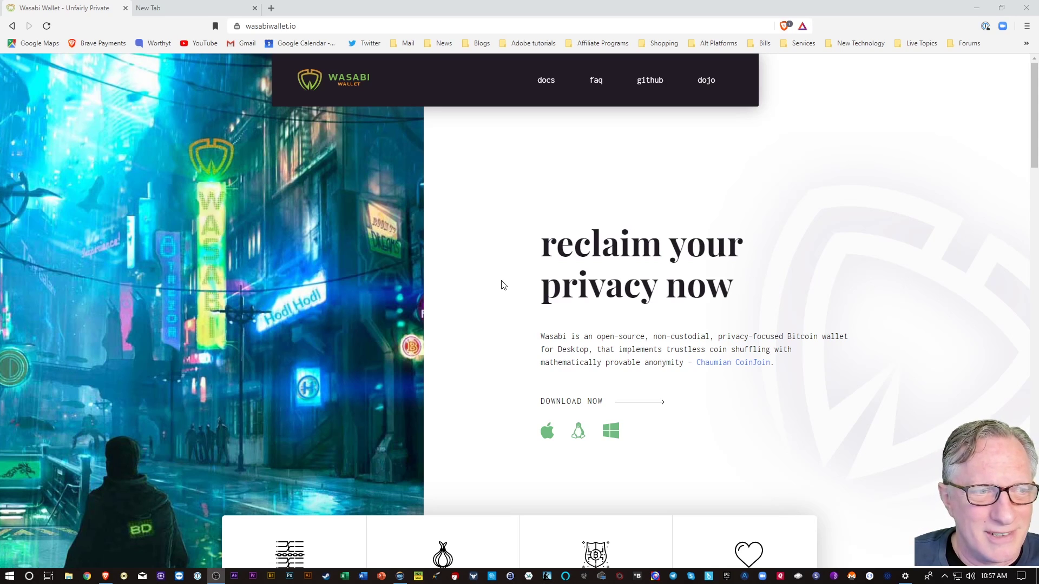
{"action": "scroll", "coordinate": [510, 234], "scroll_direction": "down", "scroll_amount": 7}
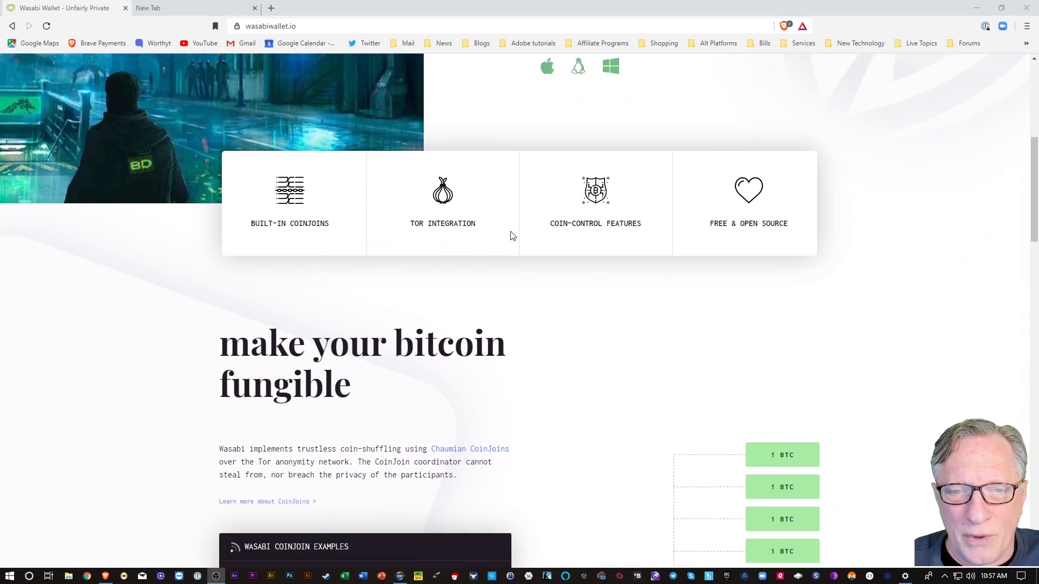
{"action": "scroll", "coordinate": [512, 236], "scroll_direction": "down", "scroll_amount": 14}
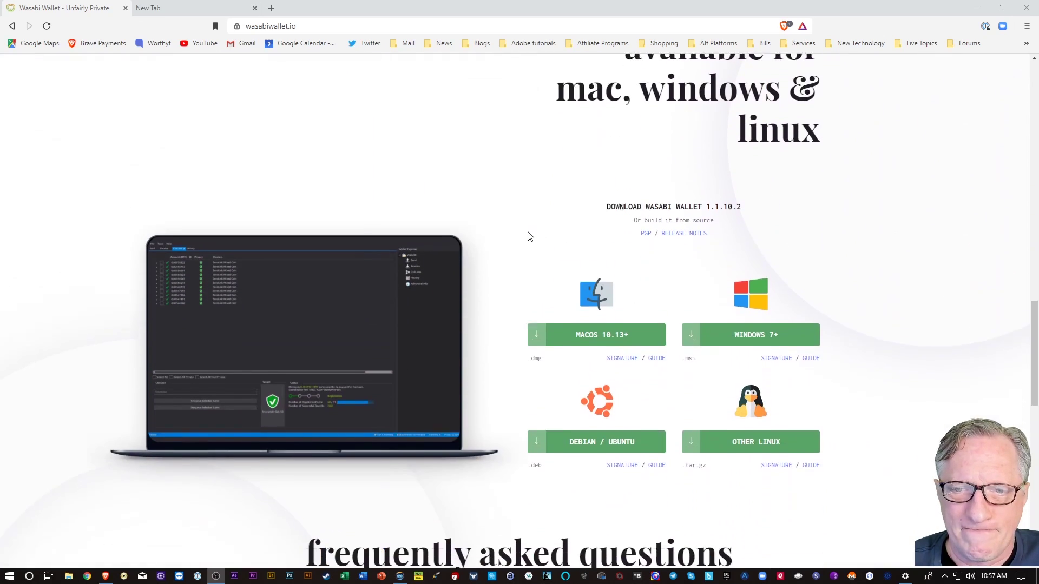
{"action": "scroll", "coordinate": [528, 236], "scroll_direction": "down", "scroll_amount": 1}
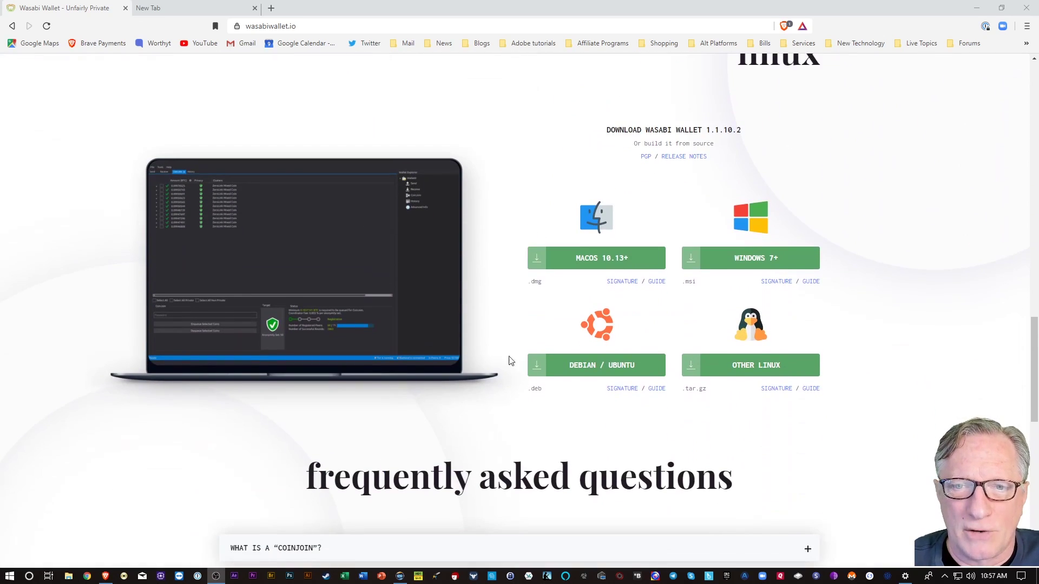
{"action": "left_click", "coordinate": [757, 260]}
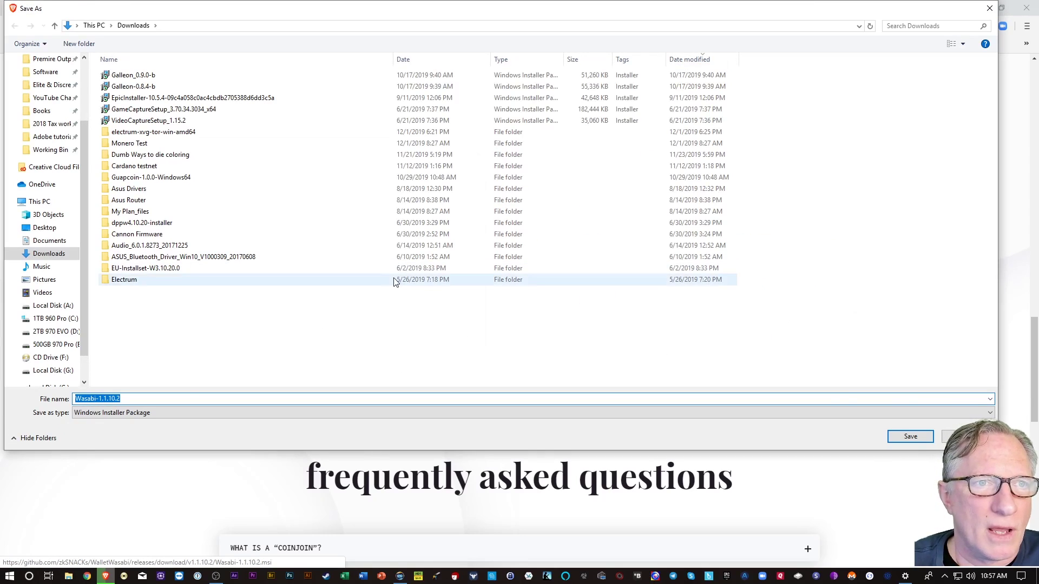
{"action": "left_click", "coordinate": [910, 438]}
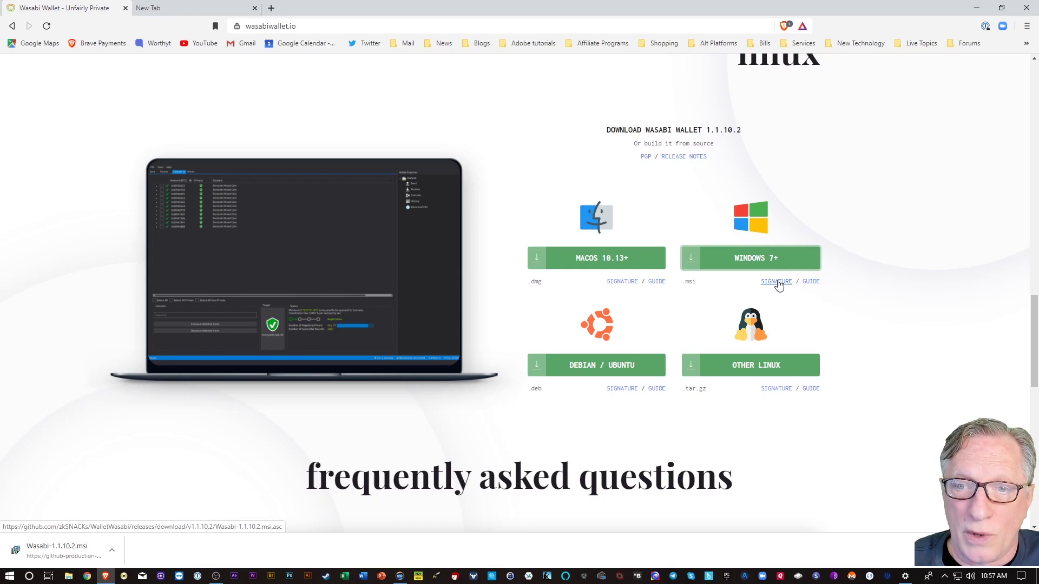
{"action": "left_click", "coordinate": [777, 283]}
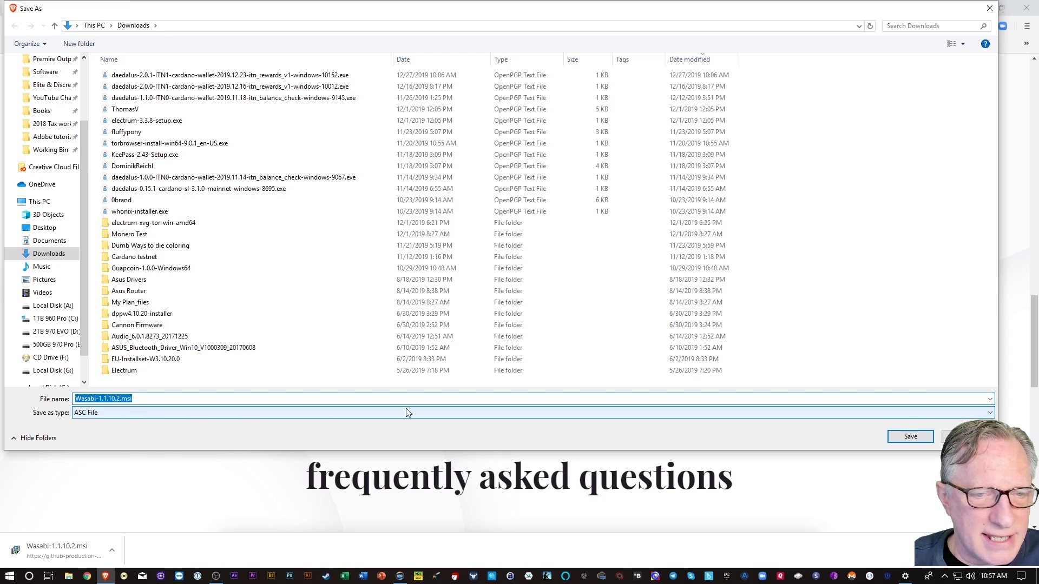
{"action": "left_click", "coordinate": [909, 436]}
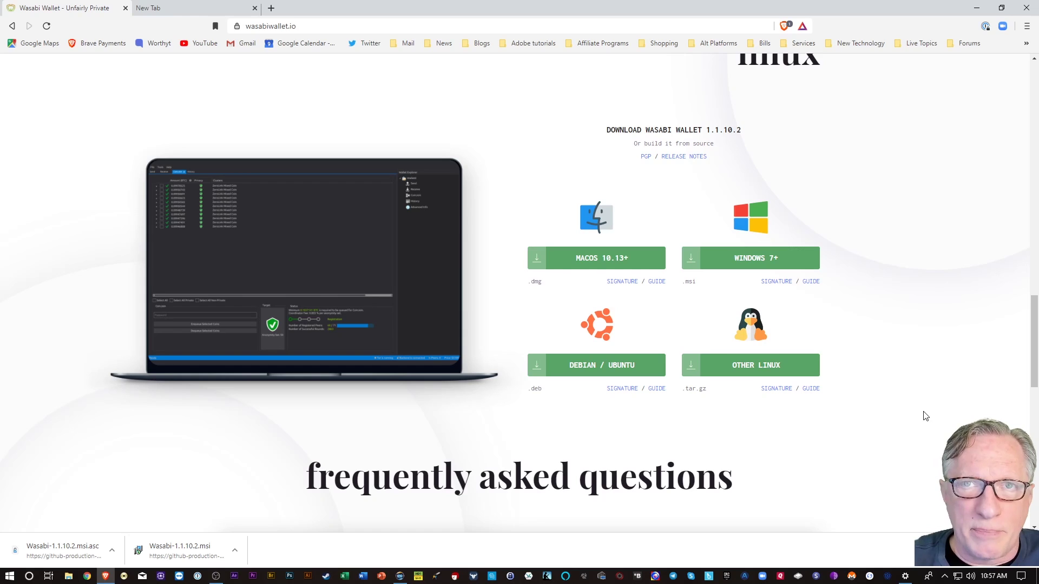
In the new tab, open the official gpg4win.org site from the search results.
{"action": "left_click", "coordinate": [194, 9]}
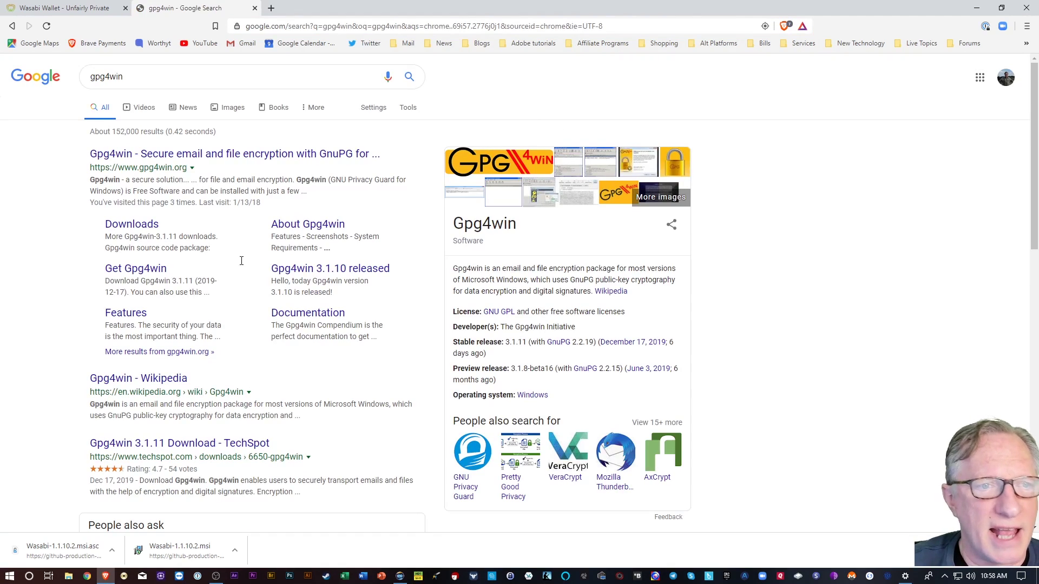
{"action": "left_click", "coordinate": [216, 157]}
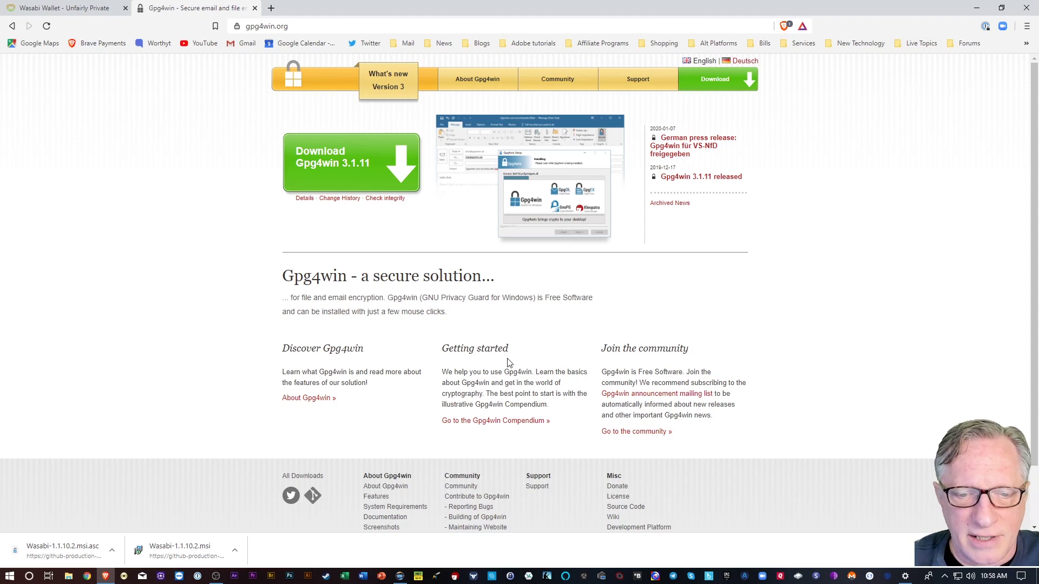
Minimize Brave, raise Kleopatra higher on screen, and review its certificates including zkSNACKs.
{"action": "left_click", "coordinate": [978, 2]}
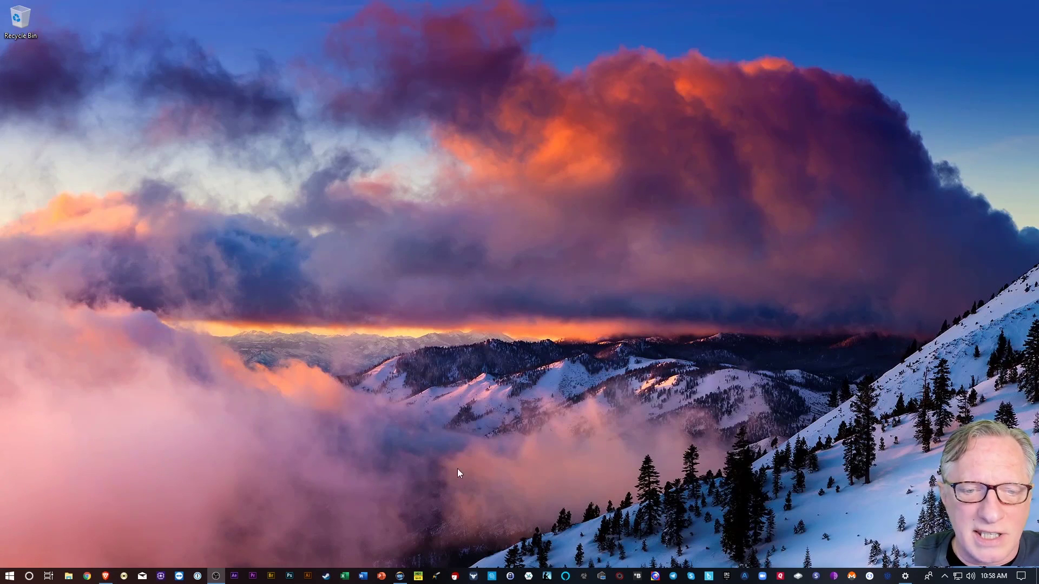
{"action": "left_click", "coordinate": [453, 573]}
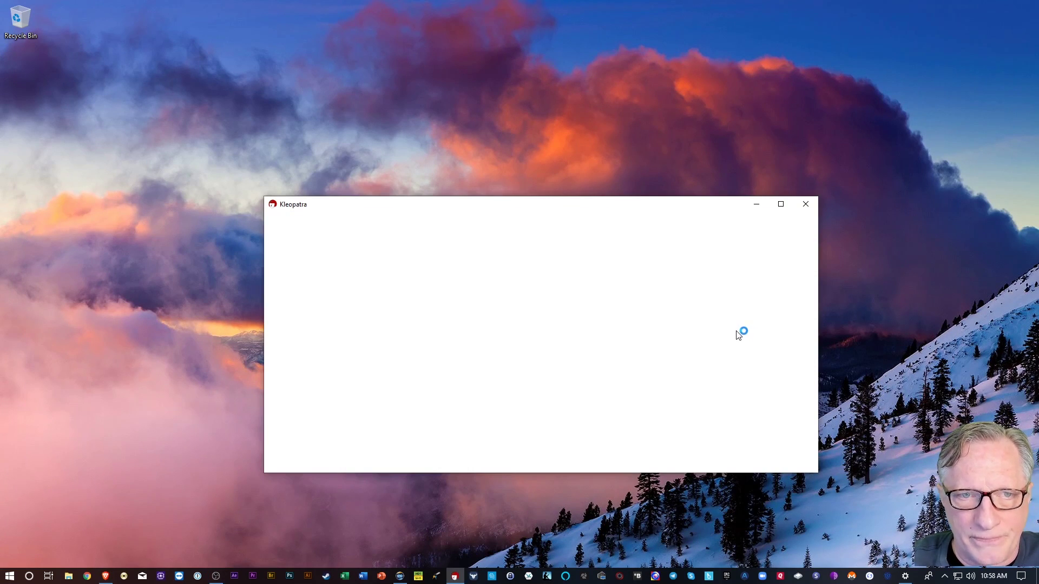
{"action": "left_click_drag", "start_coordinate": [550, 206], "coordinate": [524, 118]}
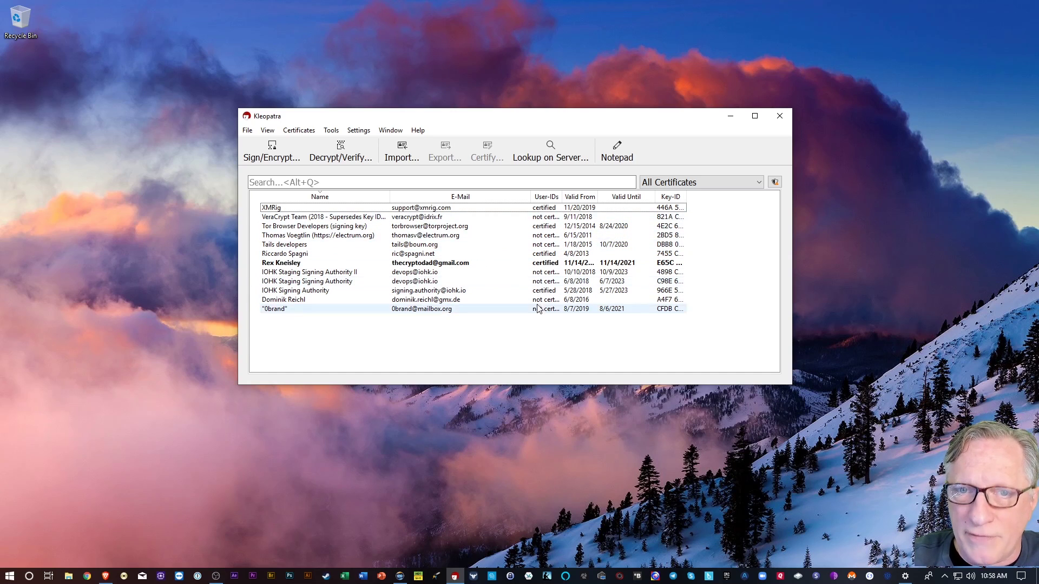
{"action": "mouse_move", "coordinate": [514, 297]}
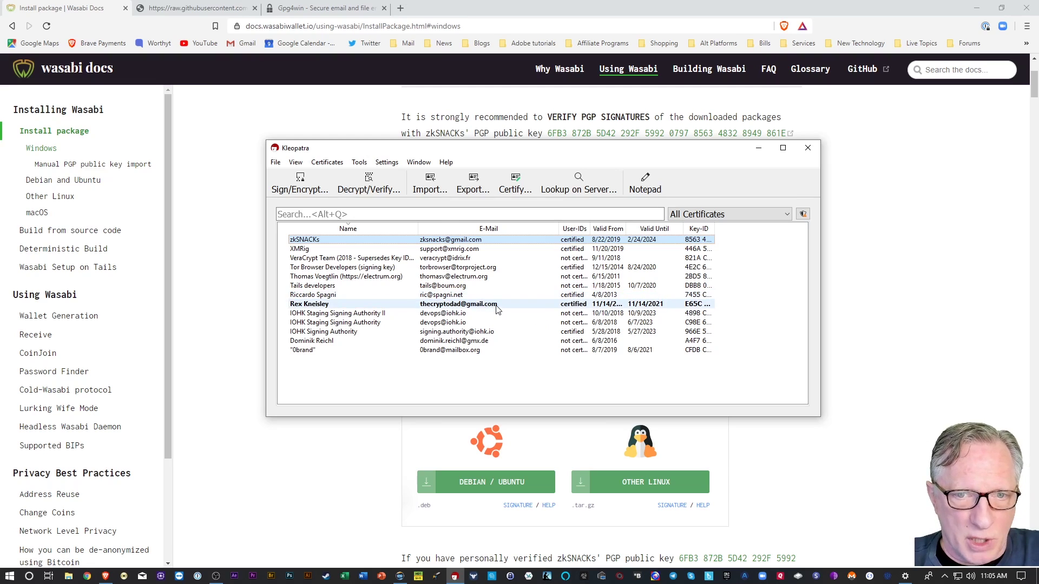
{"action": "mouse_move", "coordinate": [507, 311]}
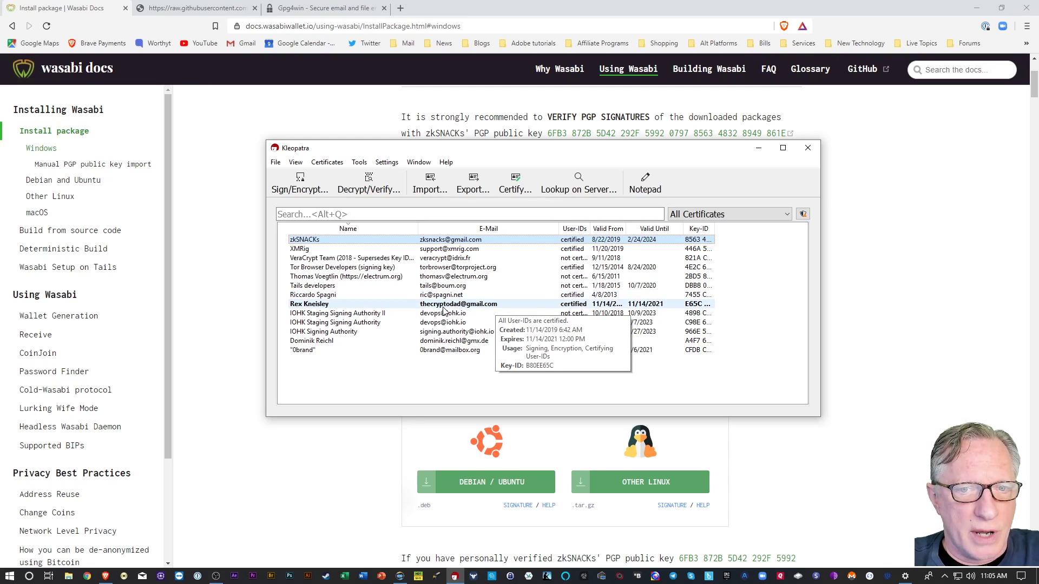
Start a personal OpenPGP key pair via File > New Key Pair, then cancel the wizard.
{"action": "left_click", "coordinate": [275, 162]}
{"action": "left_click", "coordinate": [300, 177]}
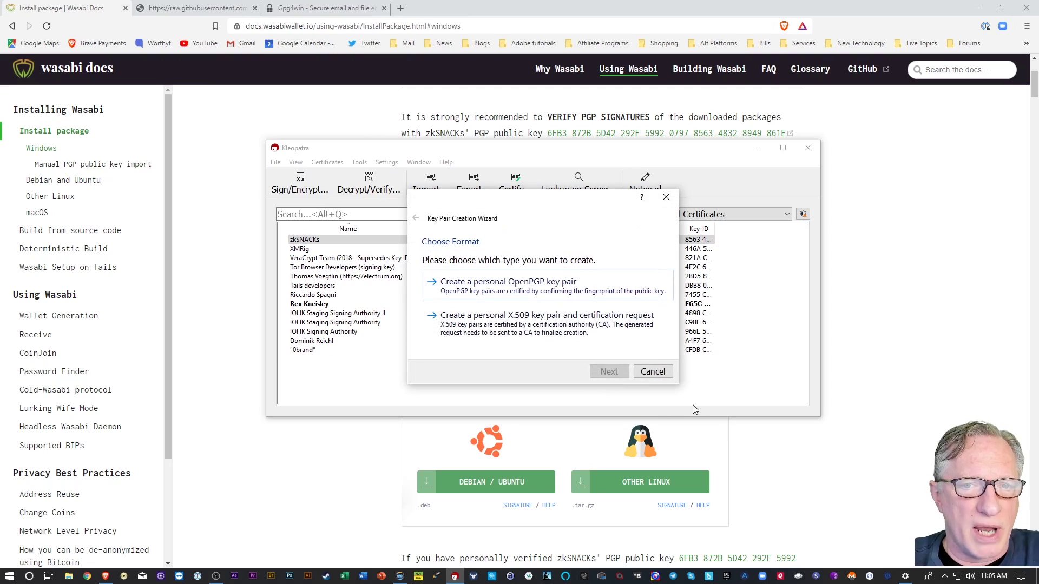
{"action": "left_click", "coordinate": [510, 291]}
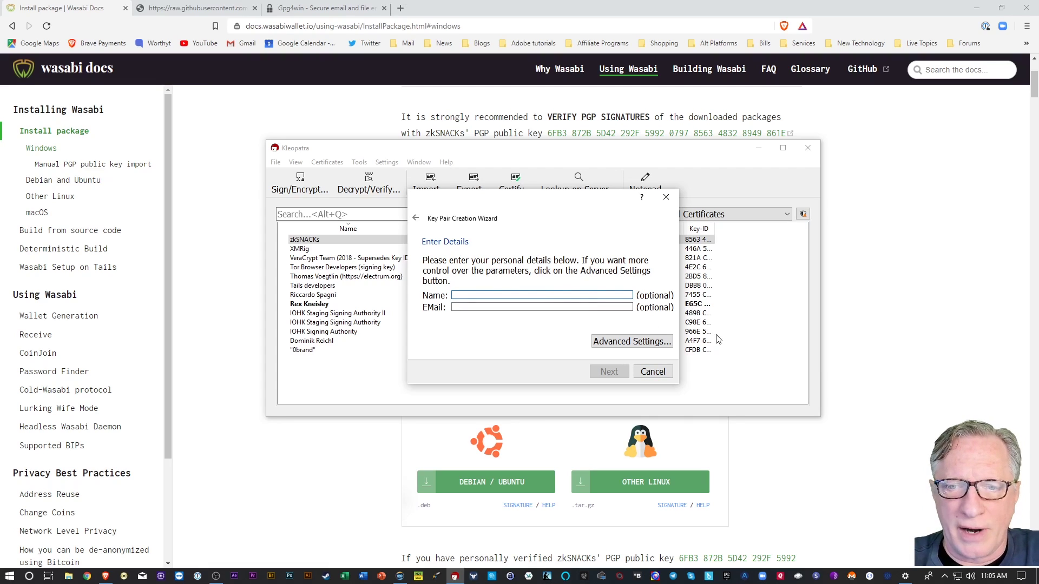
{"action": "left_click", "coordinate": [653, 371]}
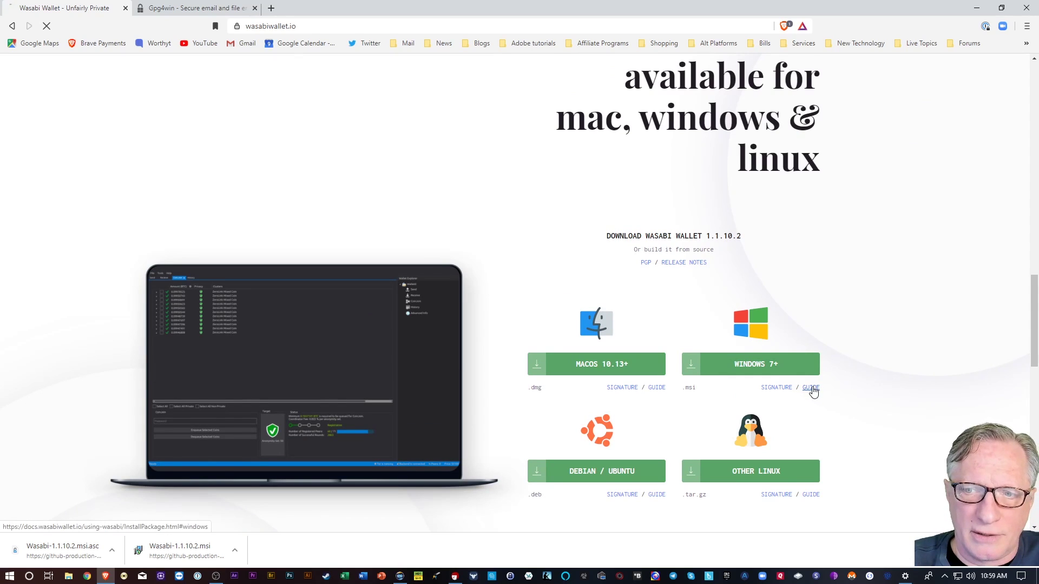
Scroll through the Wasabi docs Install package page on PGP signature verification.
{"action": "scroll", "coordinate": [859, 411], "scroll_direction": "down", "scroll_amount": 1}
{"action": "scroll", "coordinate": [859, 411], "scroll_direction": "up", "scroll_amount": 10}
{"action": "scroll", "coordinate": [855, 392], "scroll_direction": "up", "scroll_amount": 5}
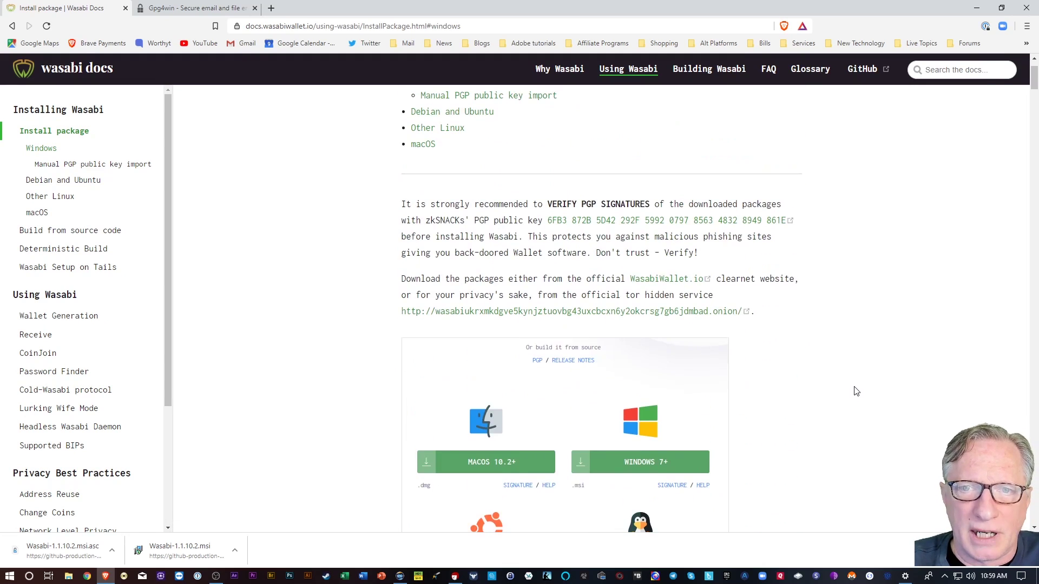
{"action": "scroll", "coordinate": [855, 392], "scroll_direction": "up", "scroll_amount": 2}
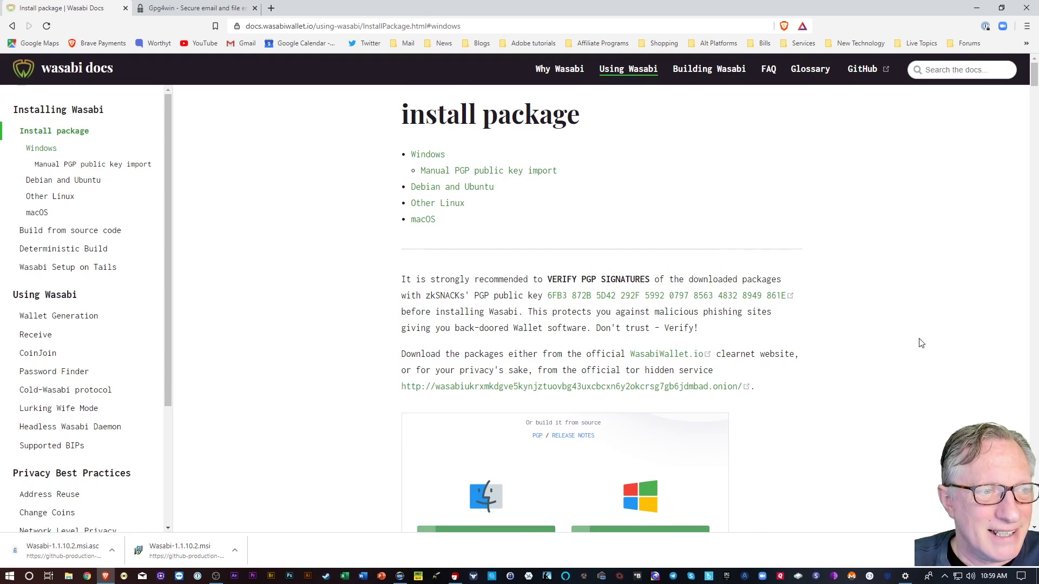
{"action": "scroll", "coordinate": [884, 336], "scroll_direction": "down", "scroll_amount": 1}
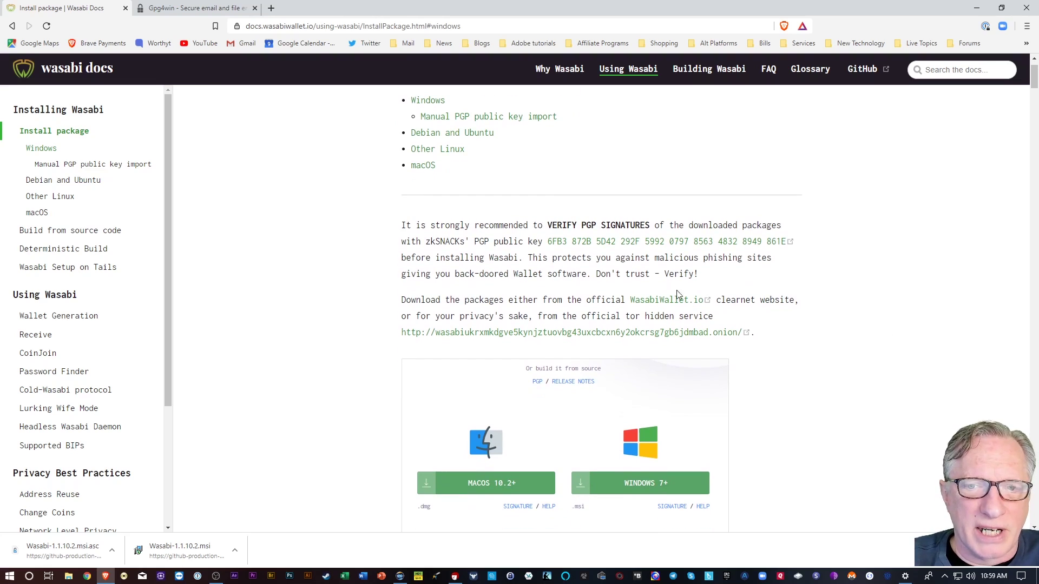
Open the zkSNACKs PGP.txt public key on GitHub and view its raw text.
{"action": "left_click", "coordinate": [665, 248]}
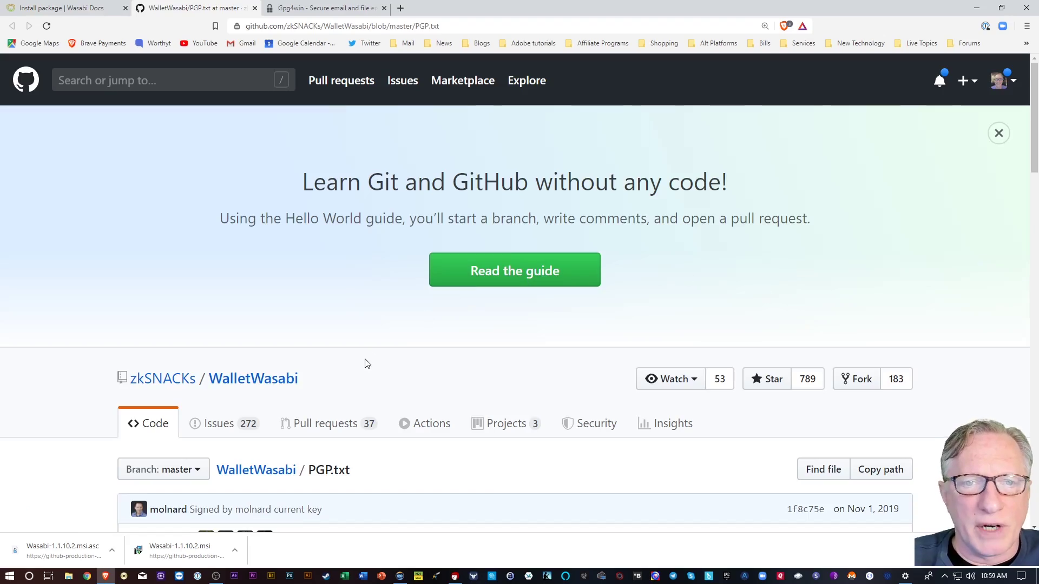
{"action": "scroll", "coordinate": [374, 359], "scroll_direction": "down", "scroll_amount": 7}
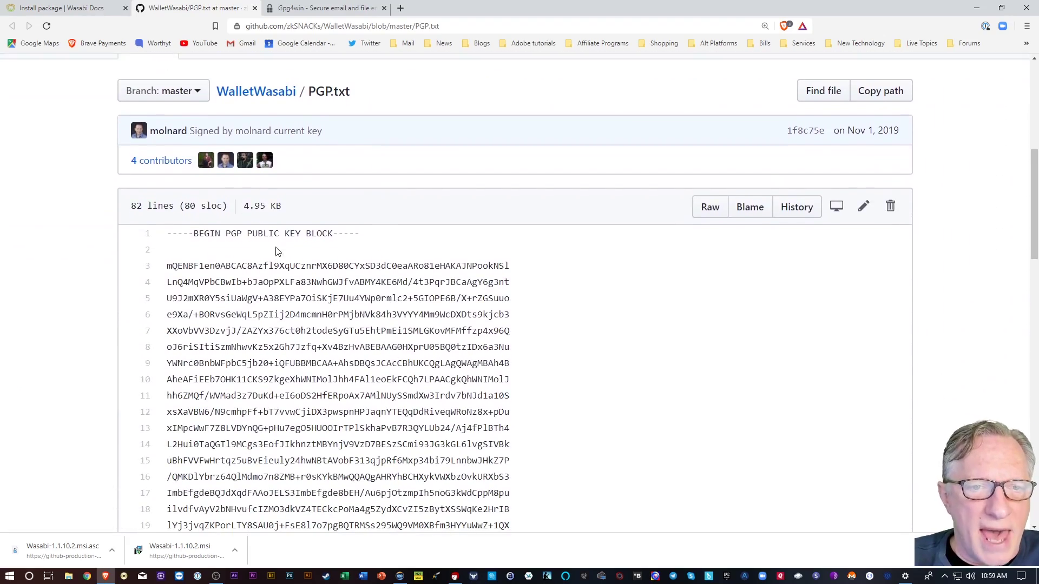
{"action": "scroll", "coordinate": [279, 248], "scroll_direction": "down", "scroll_amount": 3}
{"action": "scroll", "coordinate": [302, 276], "scroll_direction": "down", "scroll_amount": 1}
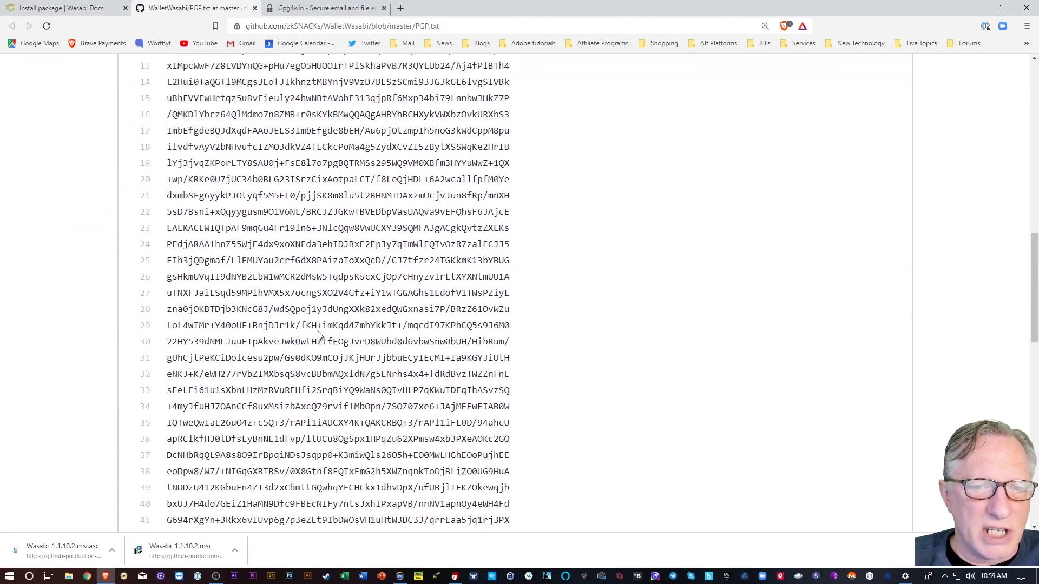
{"action": "scroll", "coordinate": [321, 343], "scroll_direction": "up", "scroll_amount": 4}
{"action": "scroll", "coordinate": [321, 343], "scroll_direction": "up", "scroll_amount": 2}
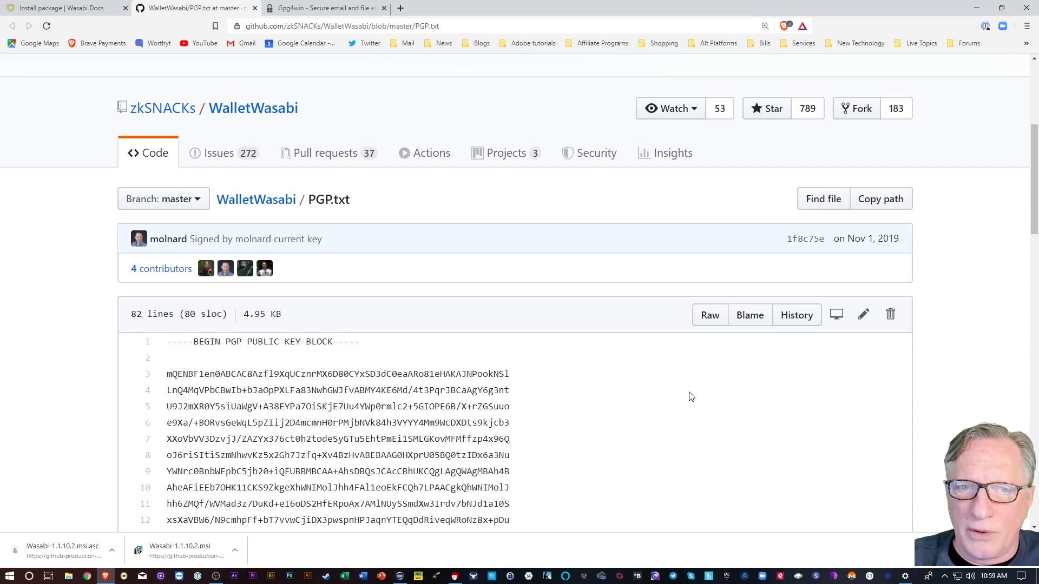
{"action": "left_click", "coordinate": [708, 316]}
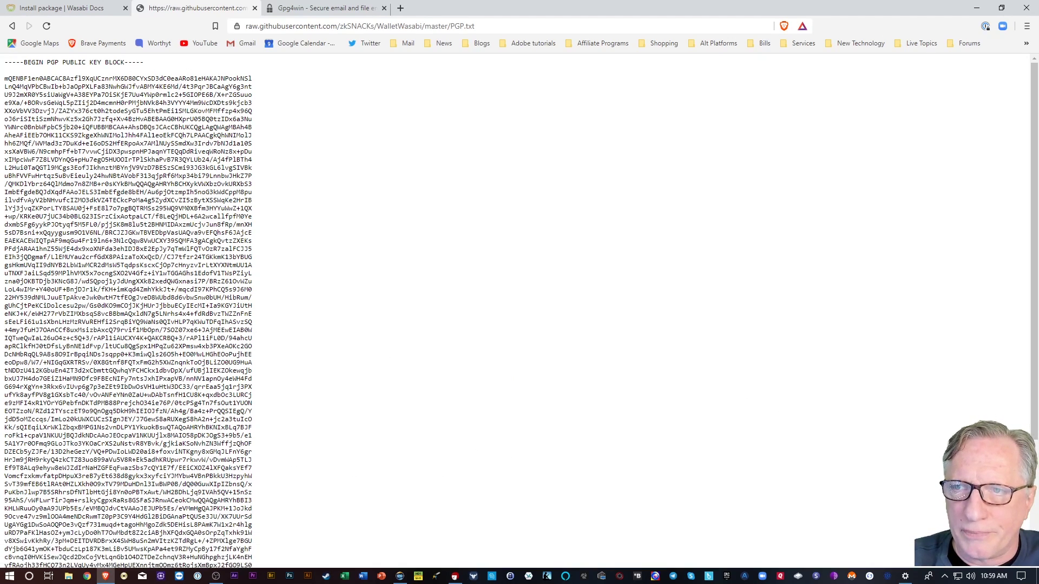
Save the raw key page to Downloads as PGP via More tools > Save page as.
{"action": "left_click", "coordinate": [1030, 550]}
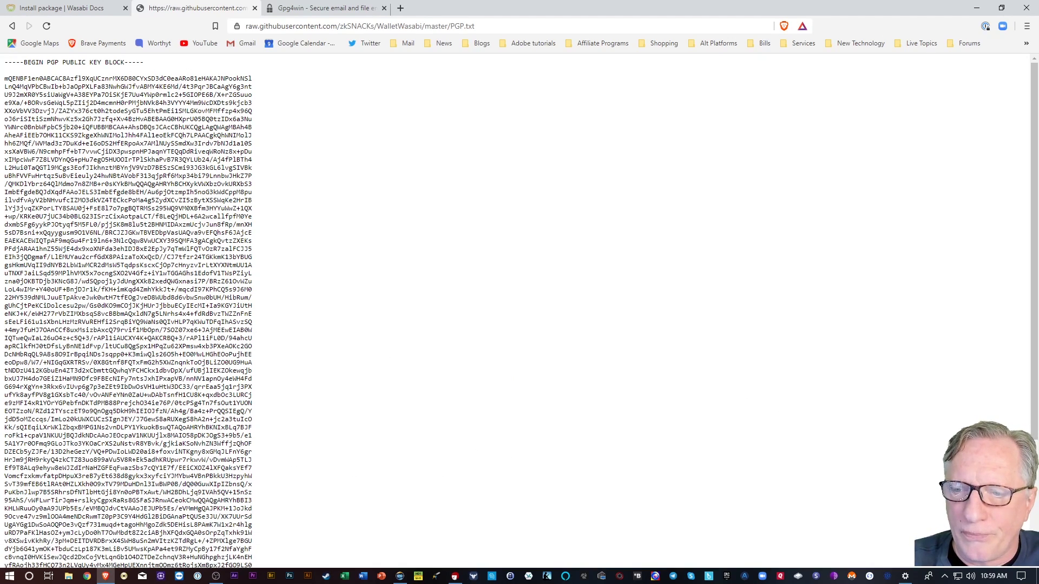
{"action": "left_click", "coordinate": [1026, 26]}
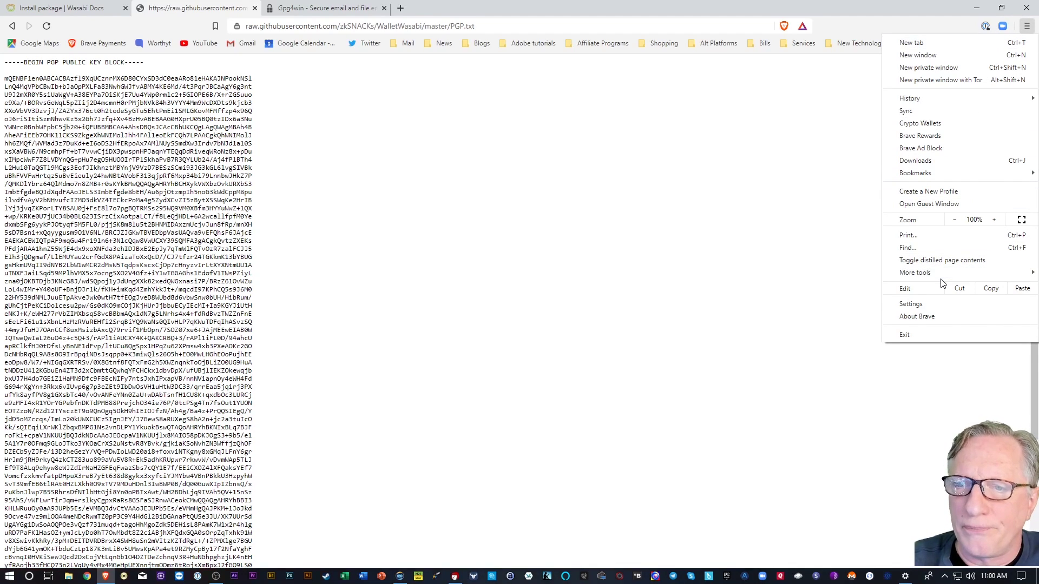
{"action": "mouse_move", "coordinate": [934, 274]}
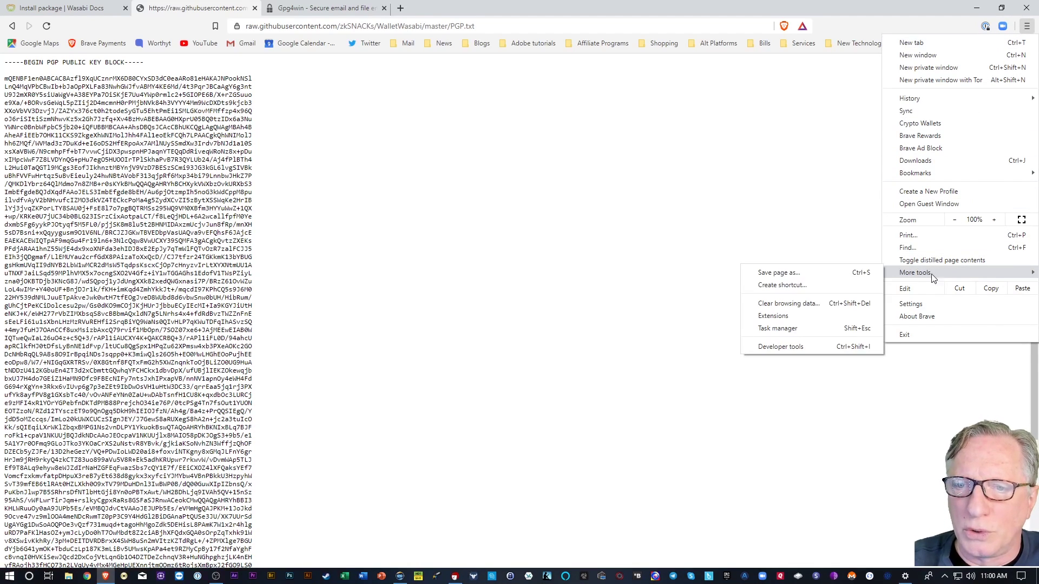
{"action": "left_click", "coordinate": [800, 276]}
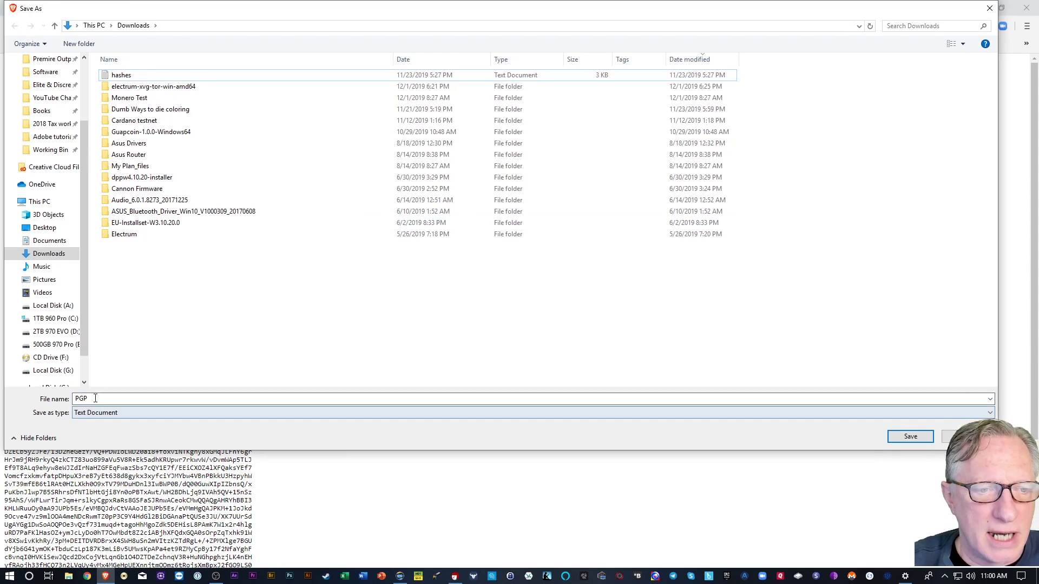
{"action": "left_click", "coordinate": [911, 436]}
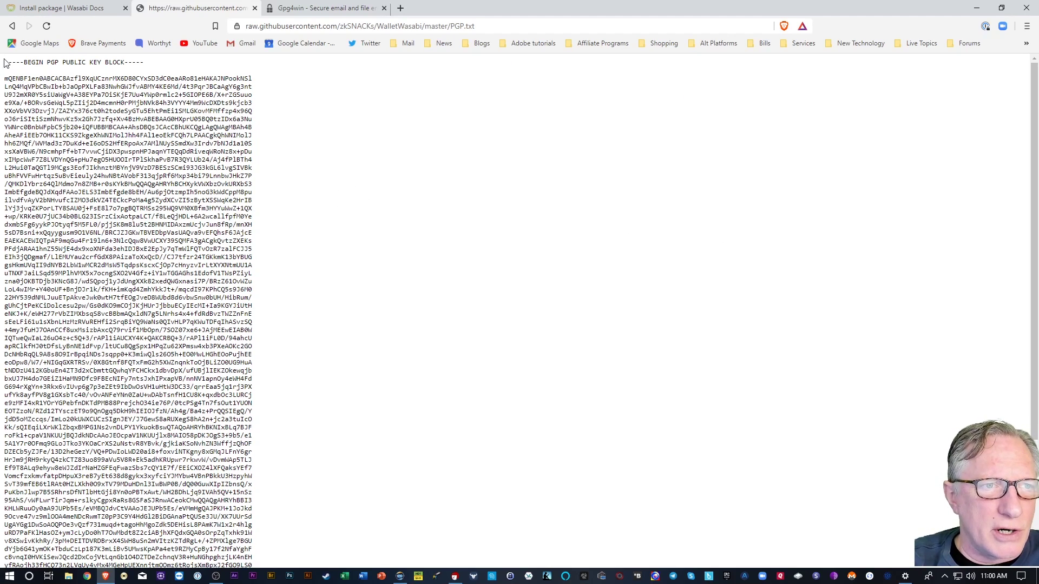
Copy the entire PGP key block and minimize Brave.
{"action": "left_click_drag", "start_coordinate": [10, 60], "coordinate": [377, 570]}
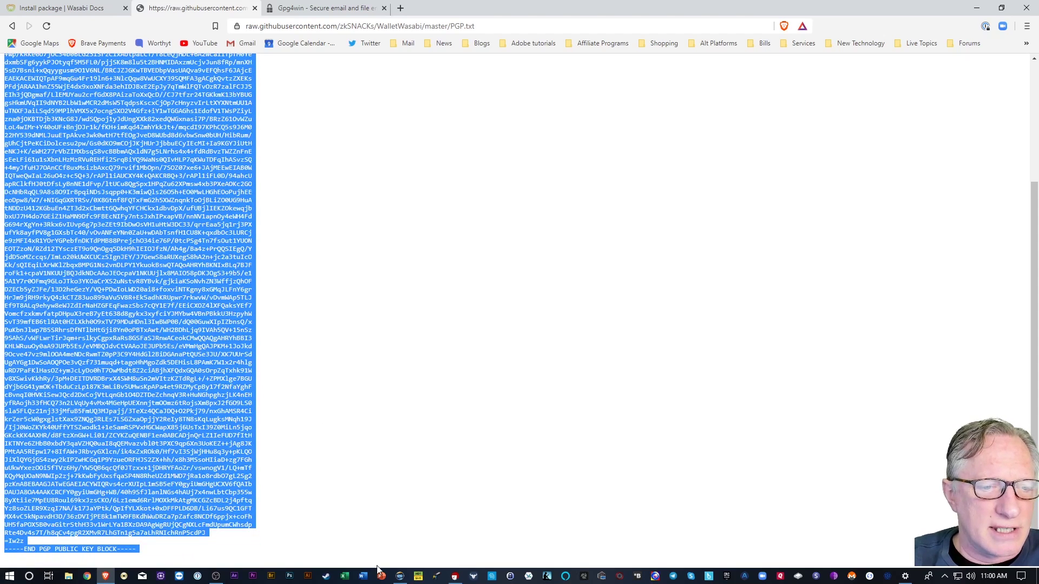
{"action": "right_click", "coordinate": [145, 331]}
{"action": "left_click", "coordinate": [155, 337]}
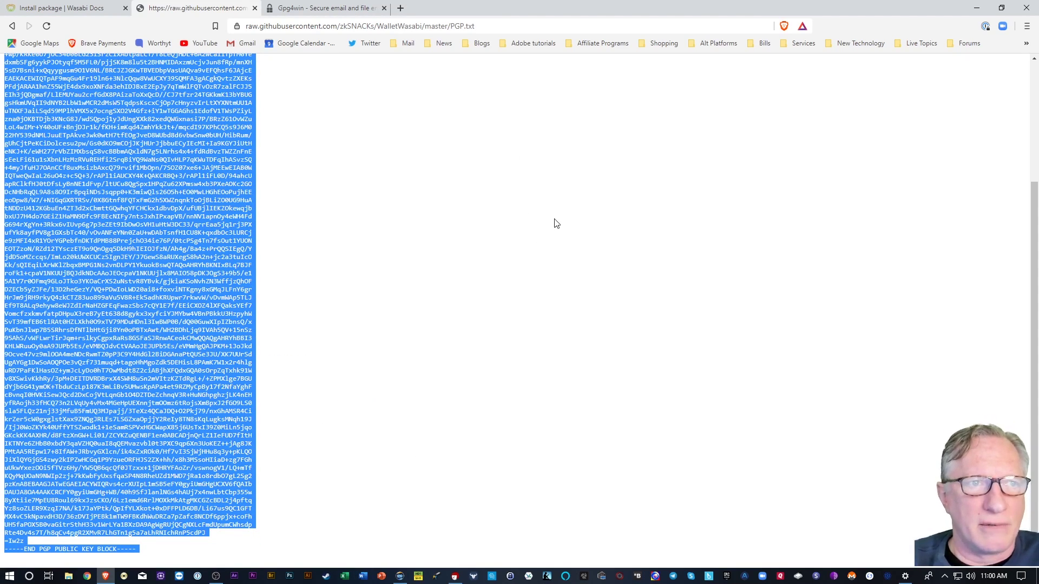
{"action": "left_click", "coordinate": [976, 8]}
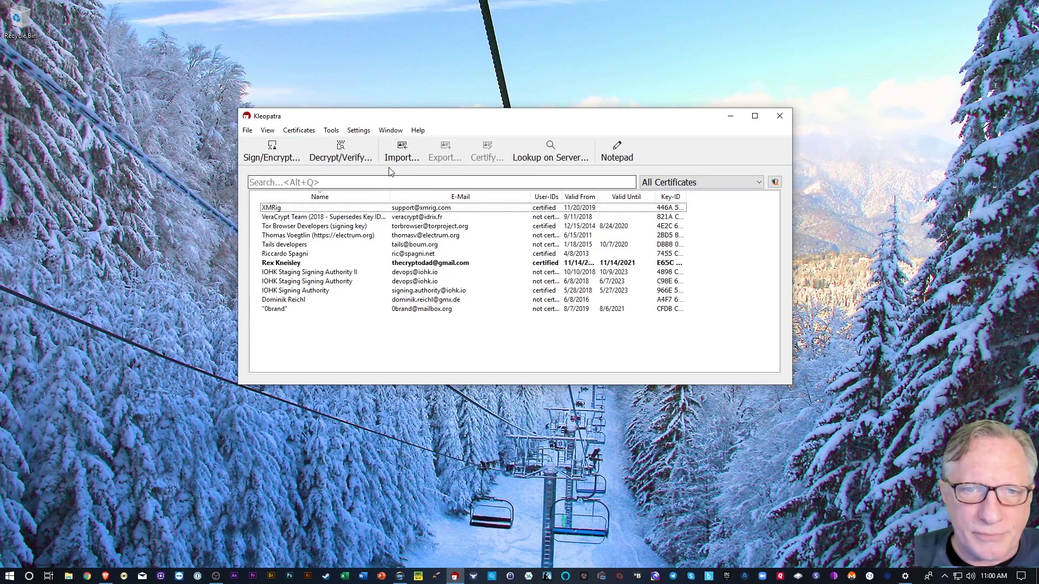
Import the PGP file from Downloads into Kleopatra, with the file filter set to Any files.
{"action": "left_click", "coordinate": [402, 151]}
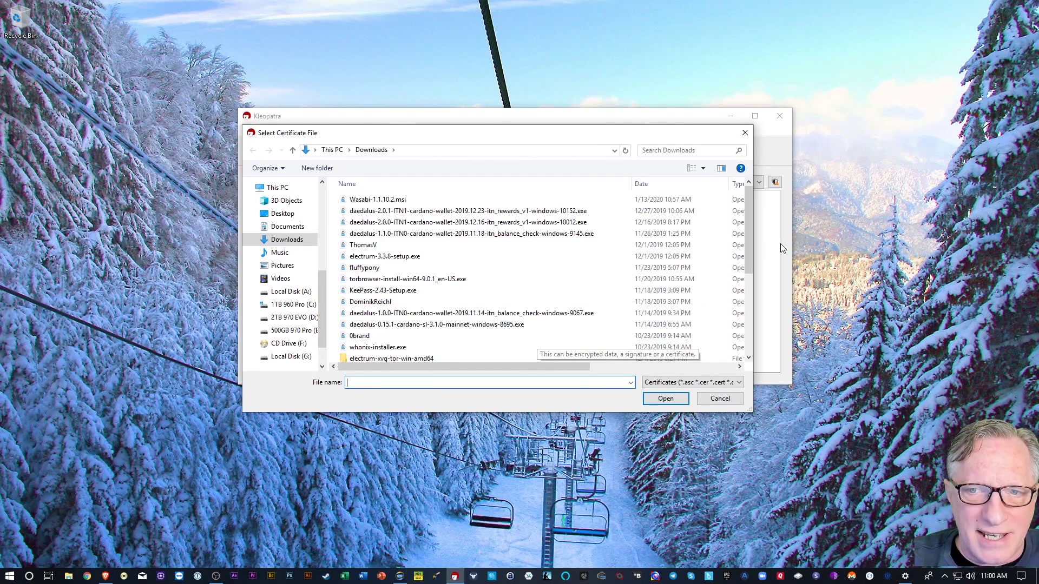
{"action": "mouse_move", "coordinate": [750, 307]}
{"action": "left_mouse_down"}
{"action": "mouse_move", "coordinate": [753, 339]}
{"action": "mouse_move", "coordinate": [750, 306]}
{"action": "left_mouse_up"}
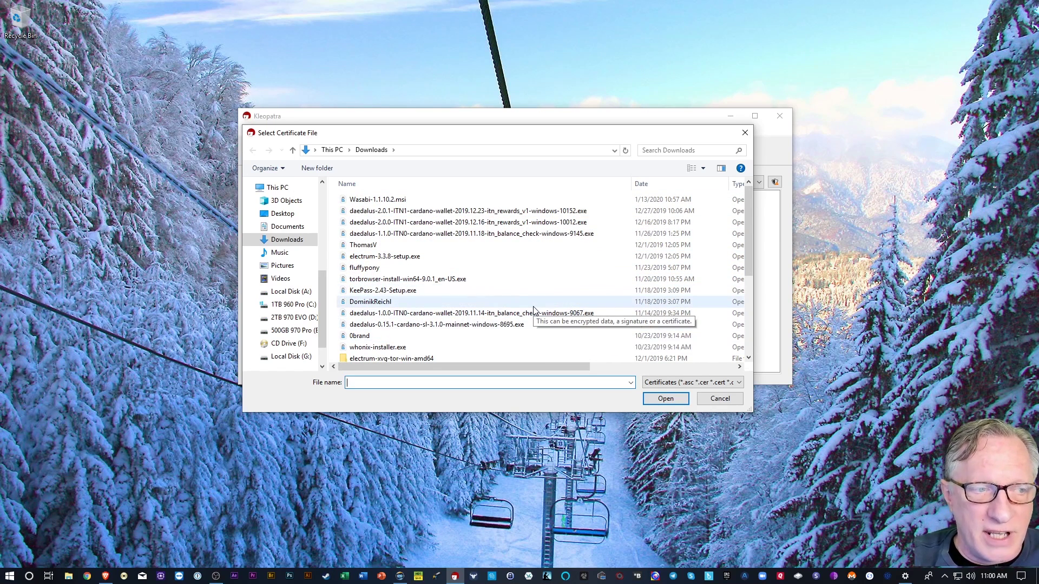
{"action": "left_click", "coordinate": [739, 383]}
{"action": "left_click", "coordinate": [703, 402]}
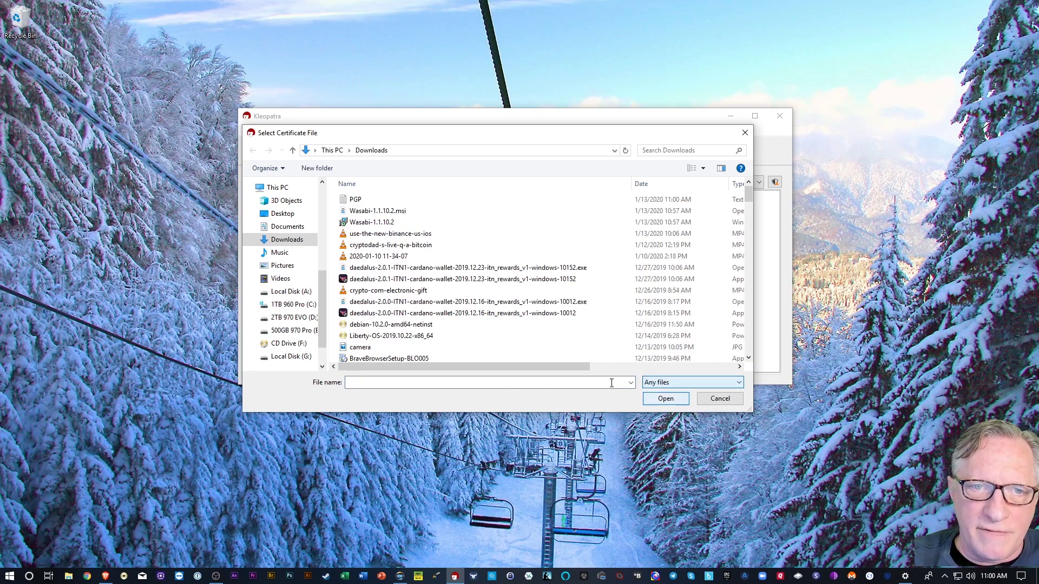
{"action": "left_click", "coordinate": [379, 200]}
{"action": "left_click", "coordinate": [665, 398]}
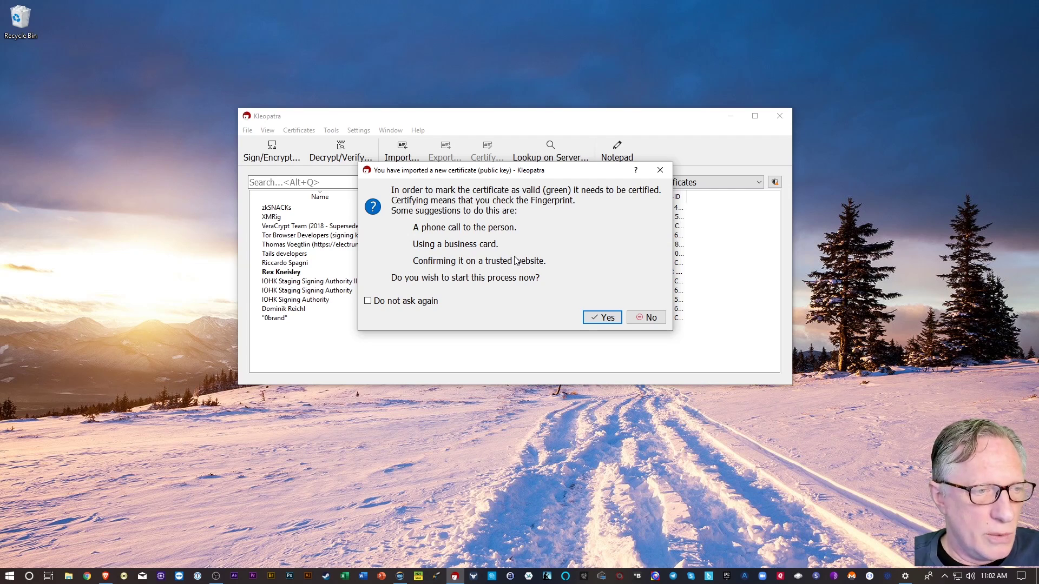
Agree to certify zkSNACKs and compare its fingerprint against the Wasabi docs page.
{"action": "left_click", "coordinate": [603, 318]}
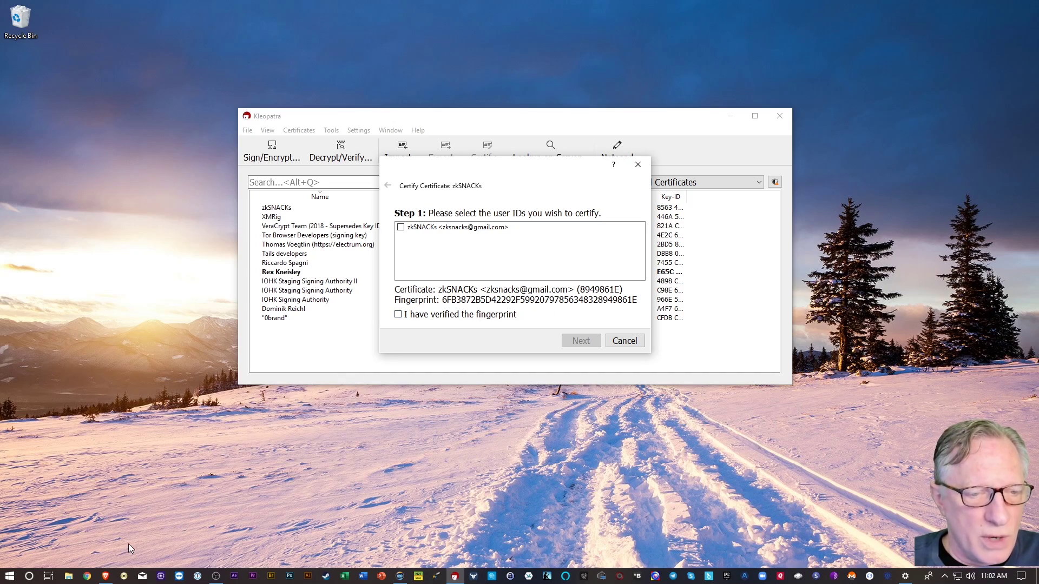
{"action": "left_click", "coordinate": [103, 522]}
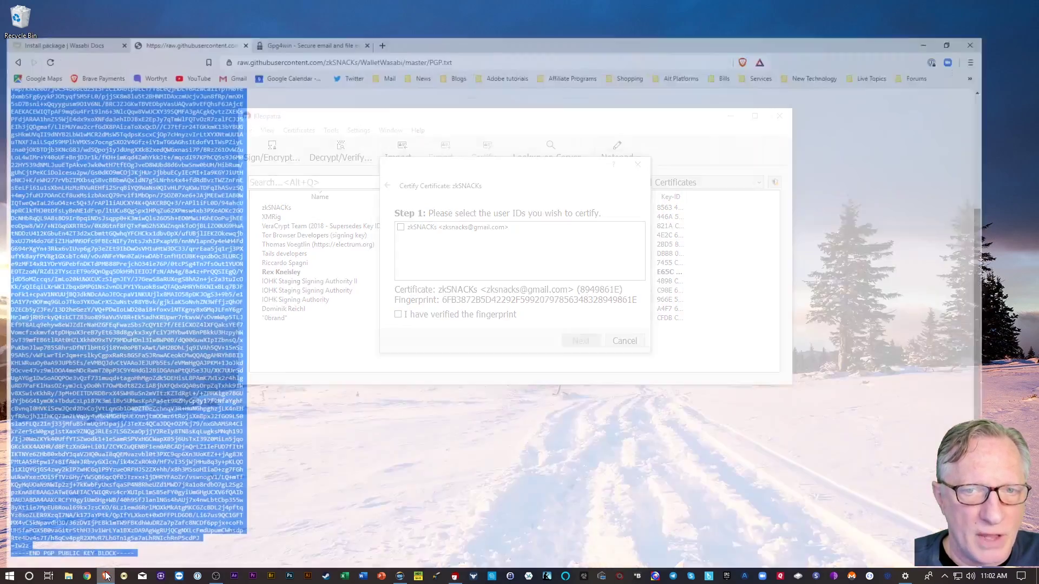
{"action": "left_click", "coordinate": [76, 8]}
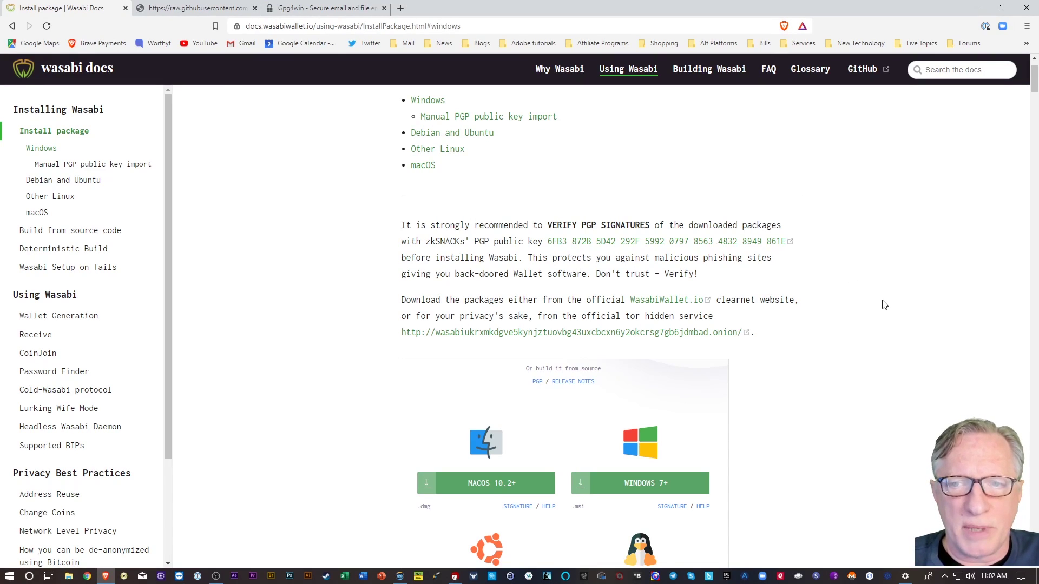
{"action": "scroll", "coordinate": [882, 302], "scroll_direction": "down", "scroll_amount": 1}
{"action": "scroll", "coordinate": [883, 302], "scroll_direction": "down", "scroll_amount": 1}
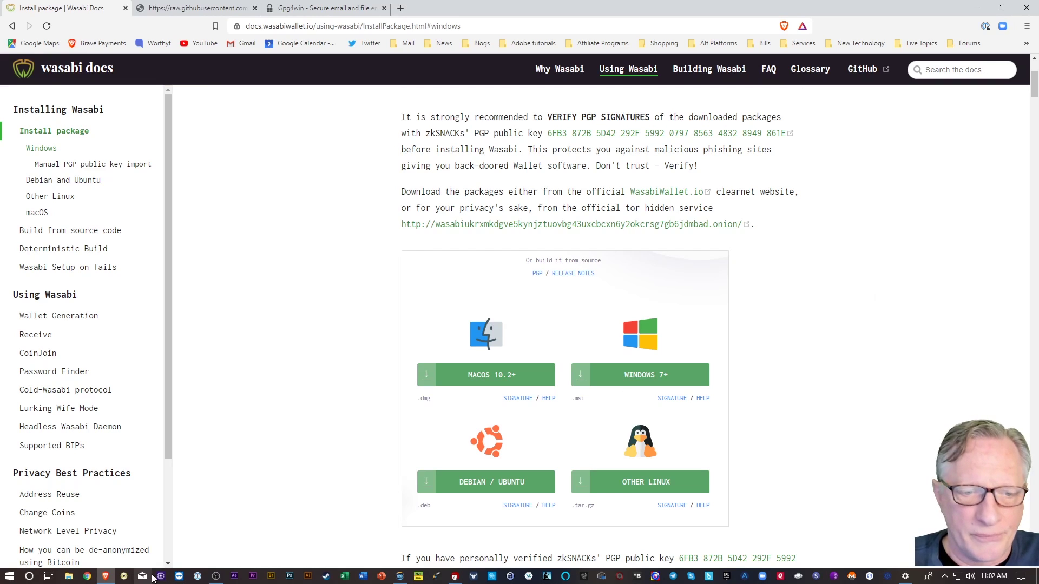
{"action": "left_click", "coordinate": [454, 577]}
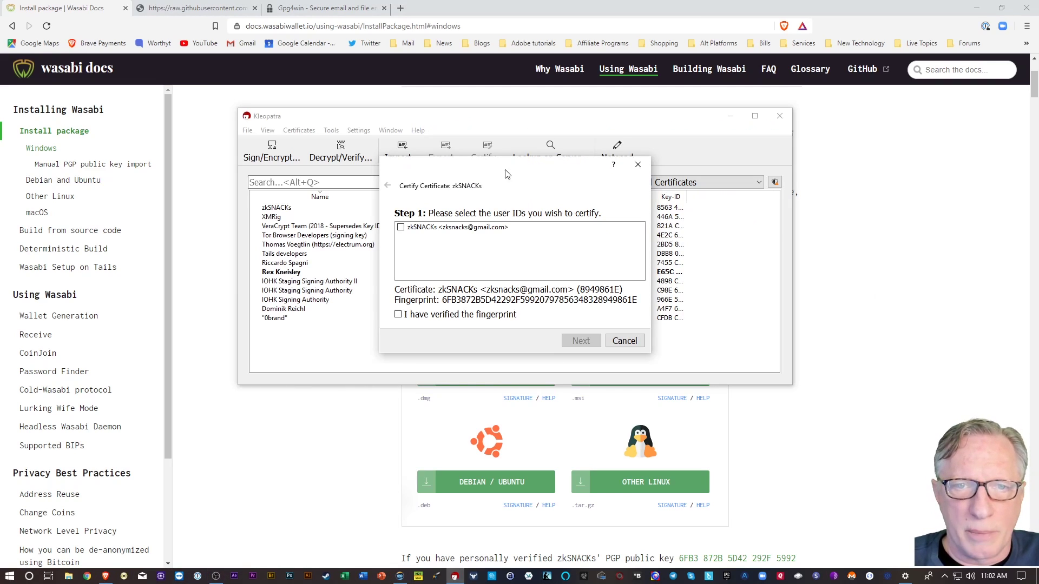
{"action": "left_click_drag", "start_coordinate": [522, 148], "coordinate": [543, 154]}
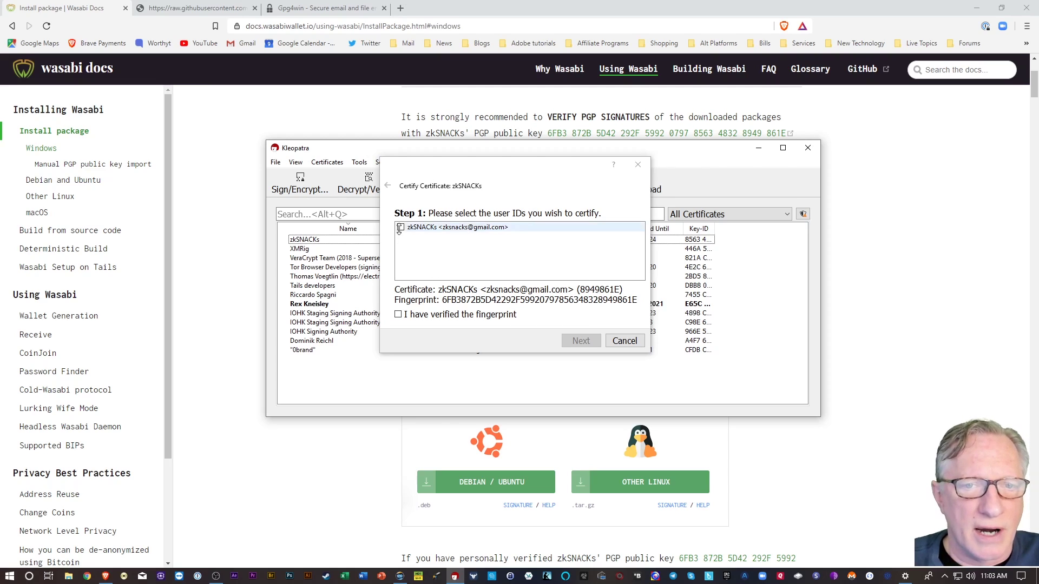
Certify the verified zkSNACKs user ID only for myself, unlocking the signing key with its passphrase.
{"action": "left_click", "coordinate": [400, 227]}
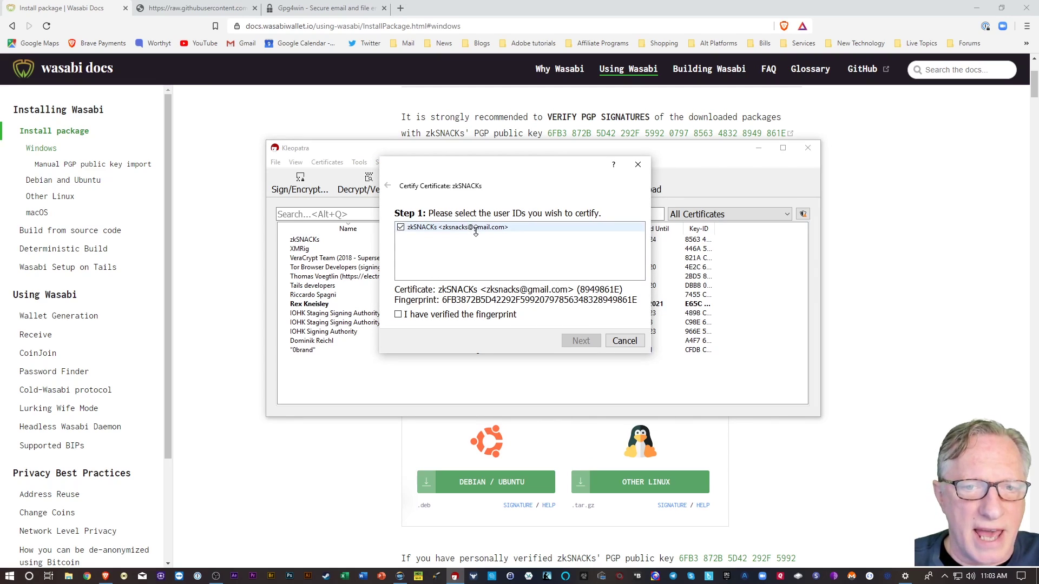
{"action": "left_click", "coordinate": [449, 313]}
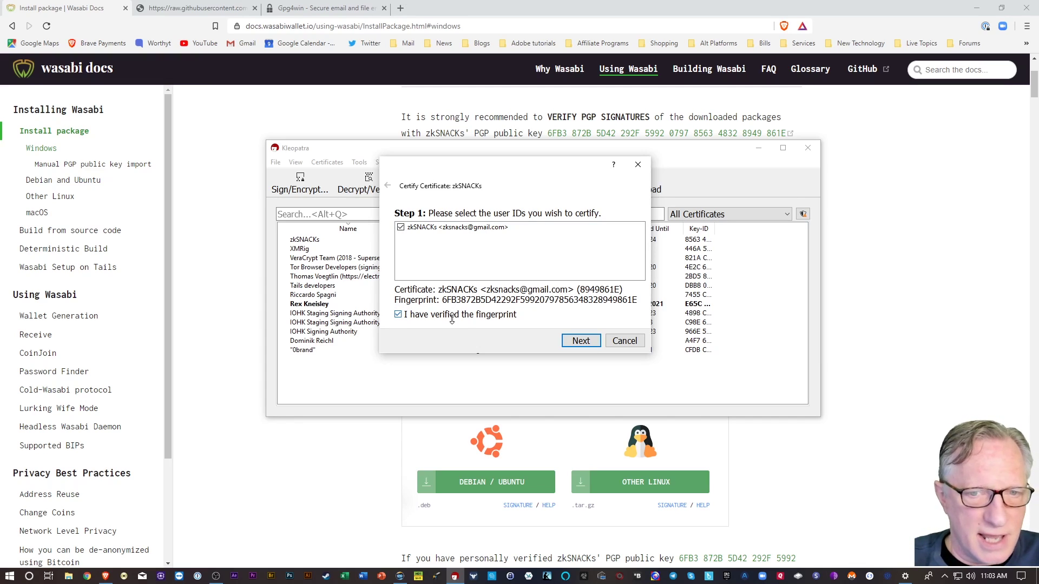
{"action": "left_click", "coordinate": [581, 340]}
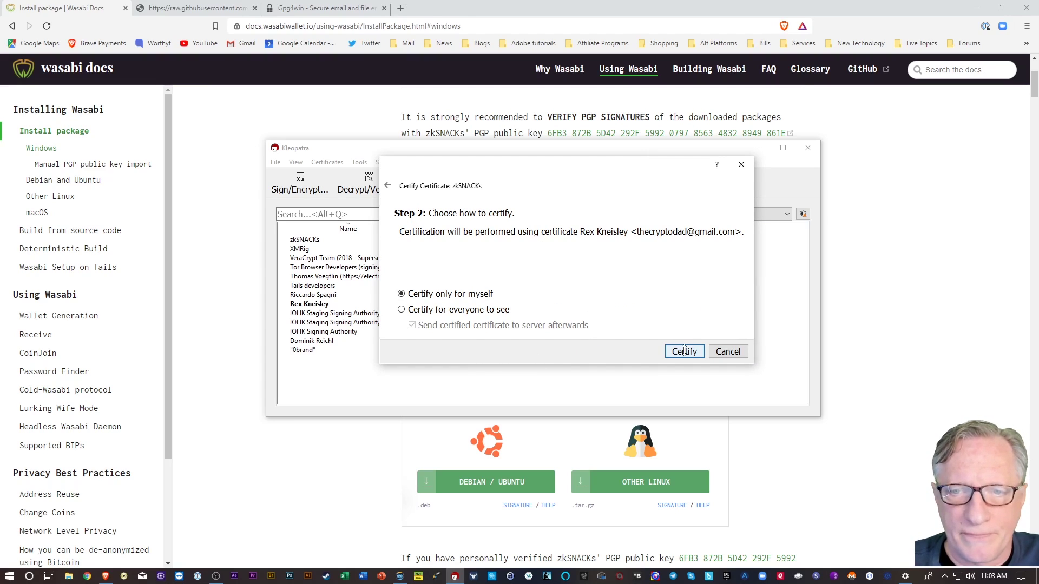
{"action": "left_click", "coordinate": [684, 351]}
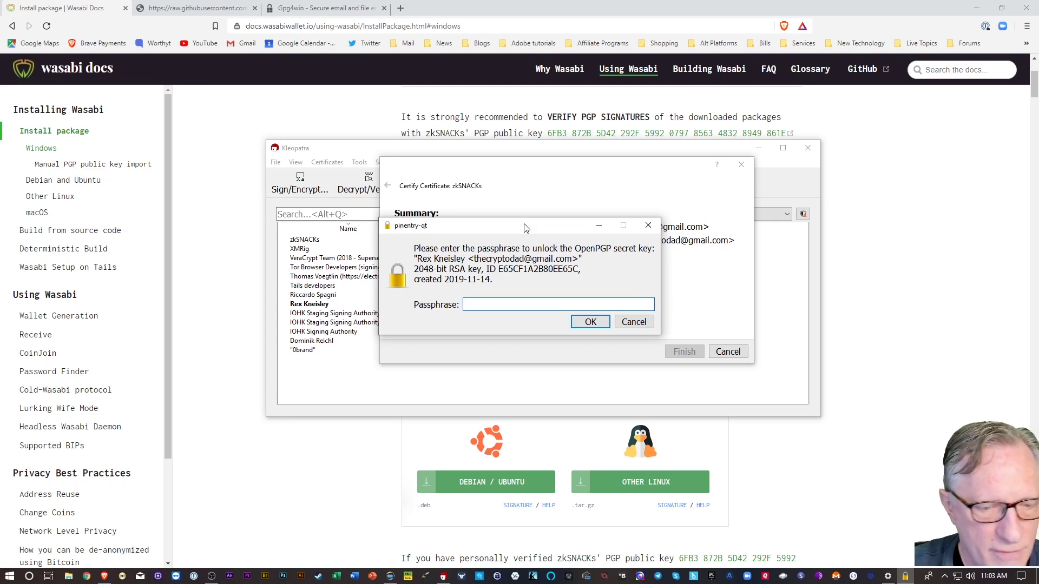
{"action": "key", "text": "ctrl+v"}
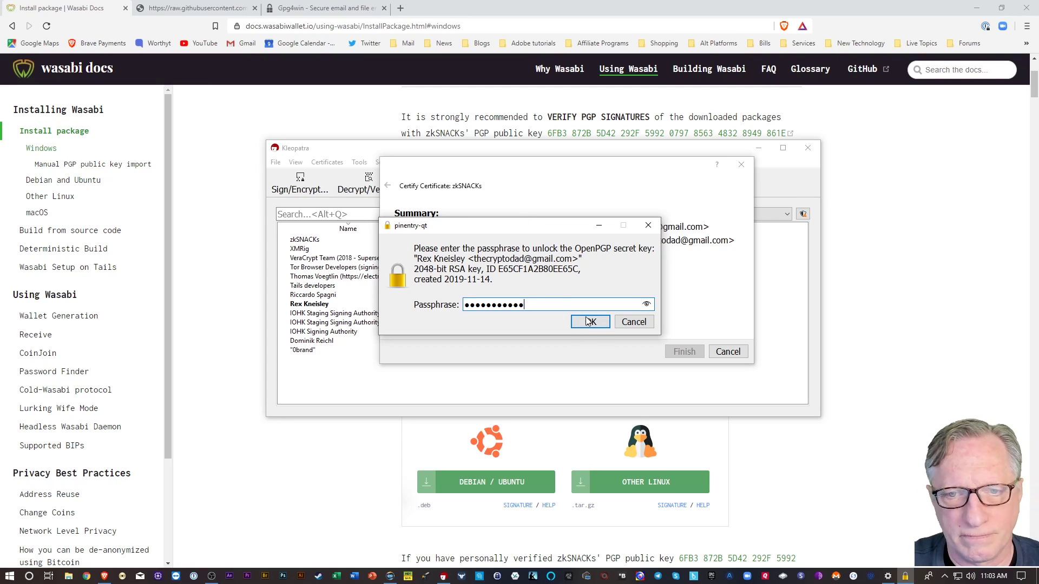
{"action": "left_click", "coordinate": [585, 321]}
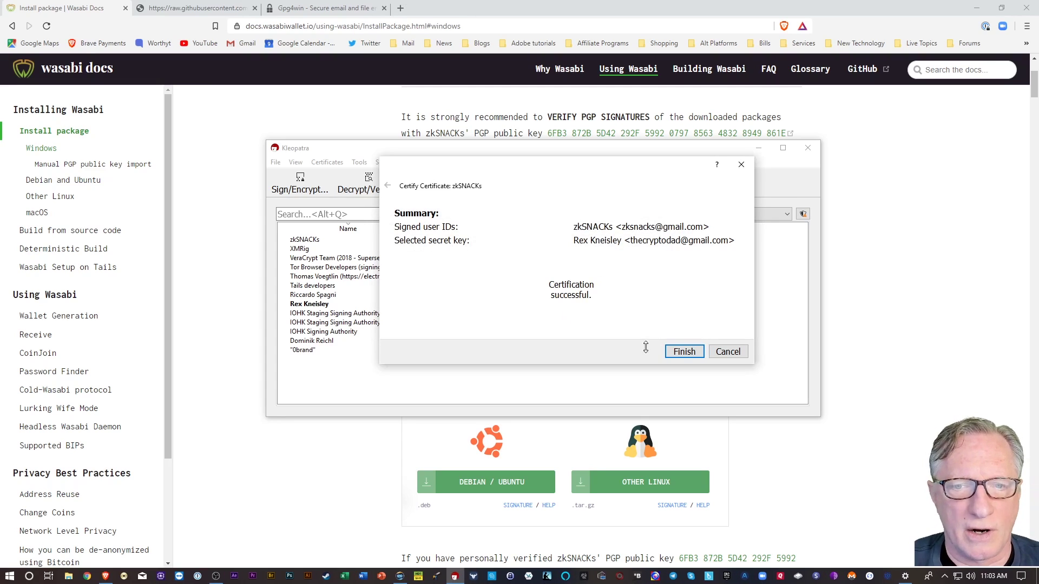
{"action": "left_click", "coordinate": [682, 351]}
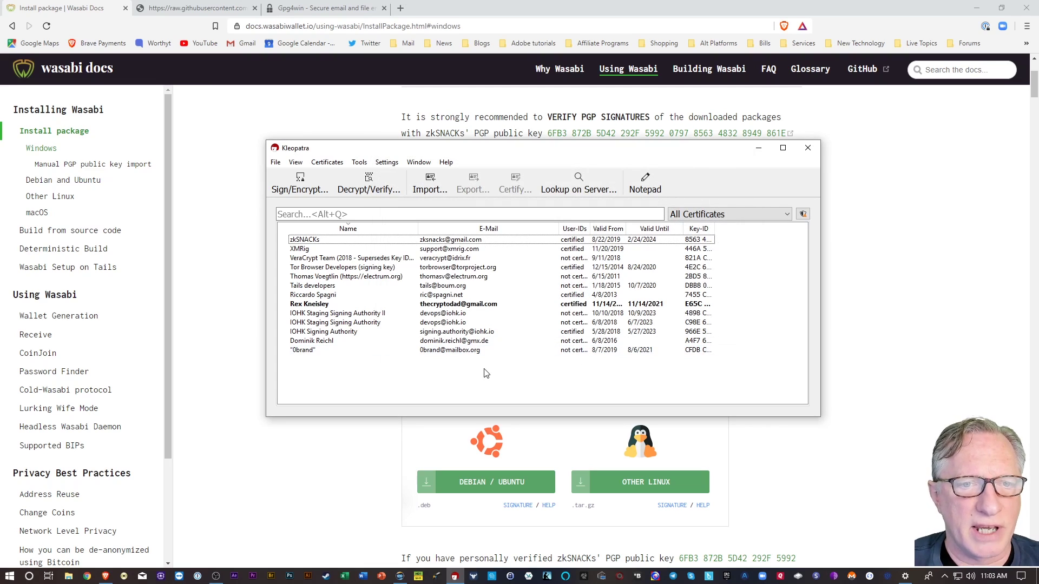
{"action": "left_click", "coordinate": [396, 241]}
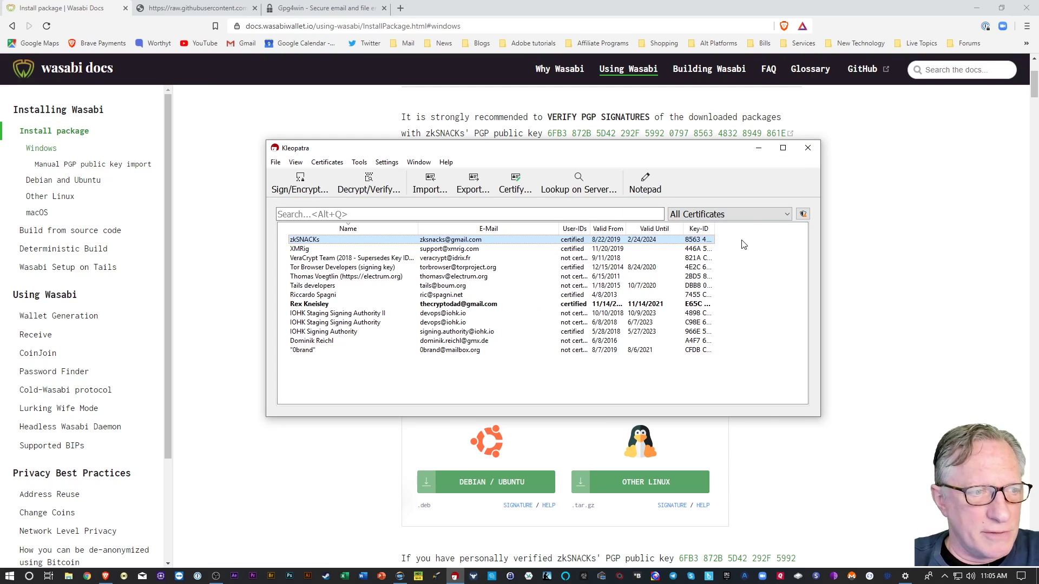
Verify Wasabi-1.1.10.2.msi against its signature and dismiss the valid-signature result.
{"action": "left_click", "coordinate": [373, 185]}
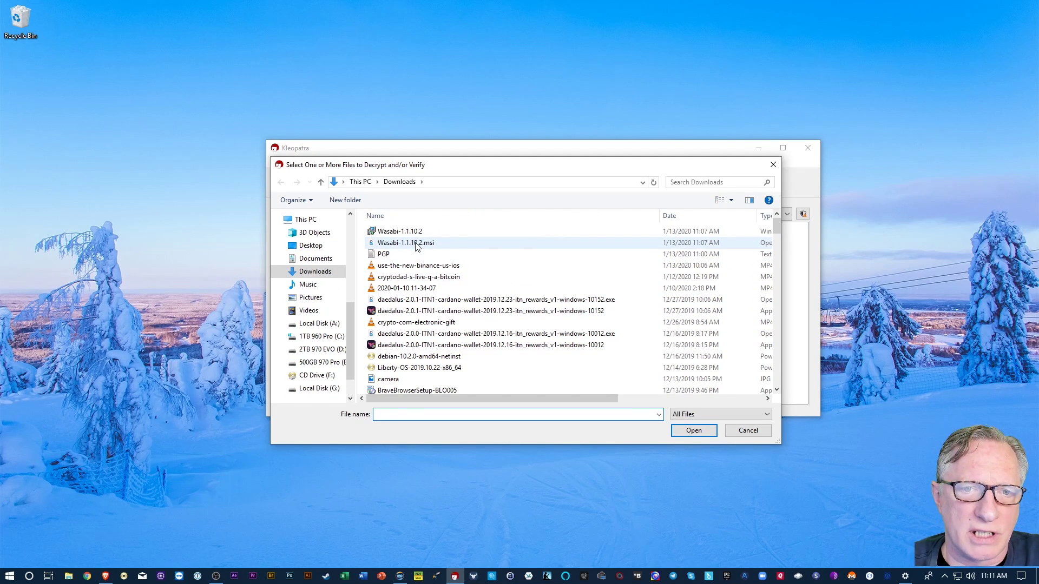
{"action": "left_click", "coordinate": [411, 244]}
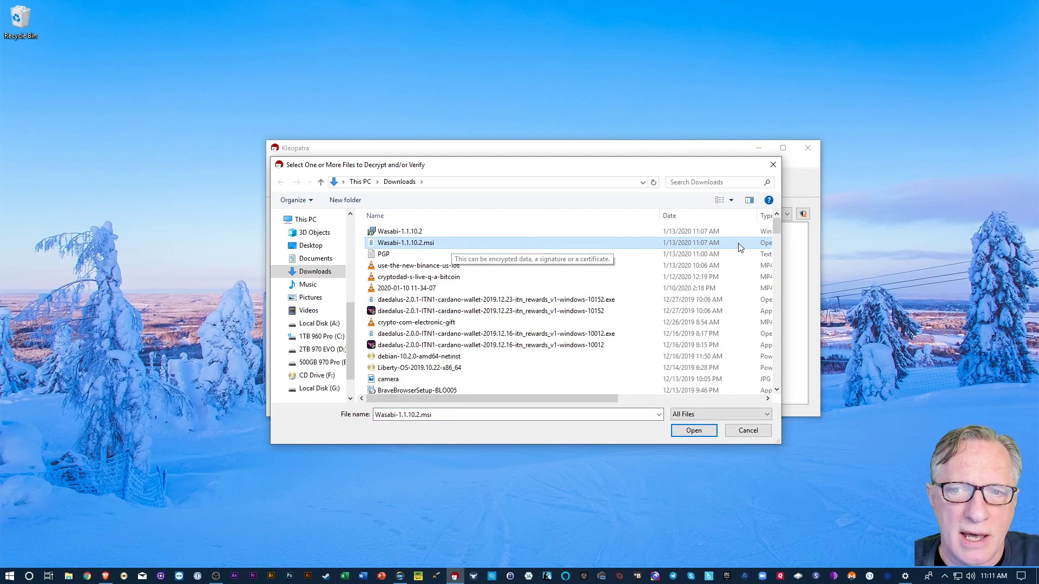
{"action": "left_click", "coordinate": [694, 430]}
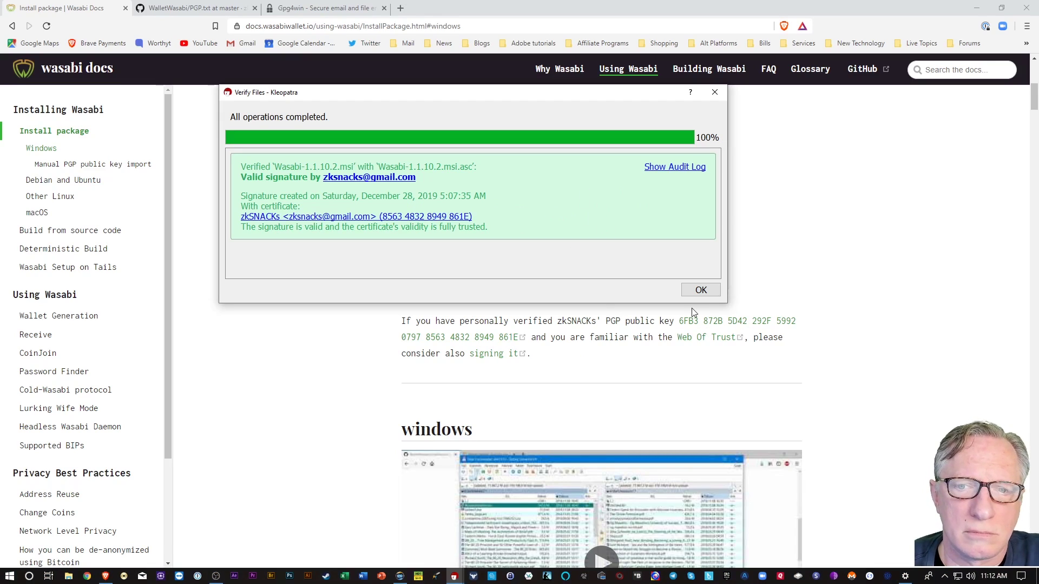
{"action": "left_click", "coordinate": [699, 291]}
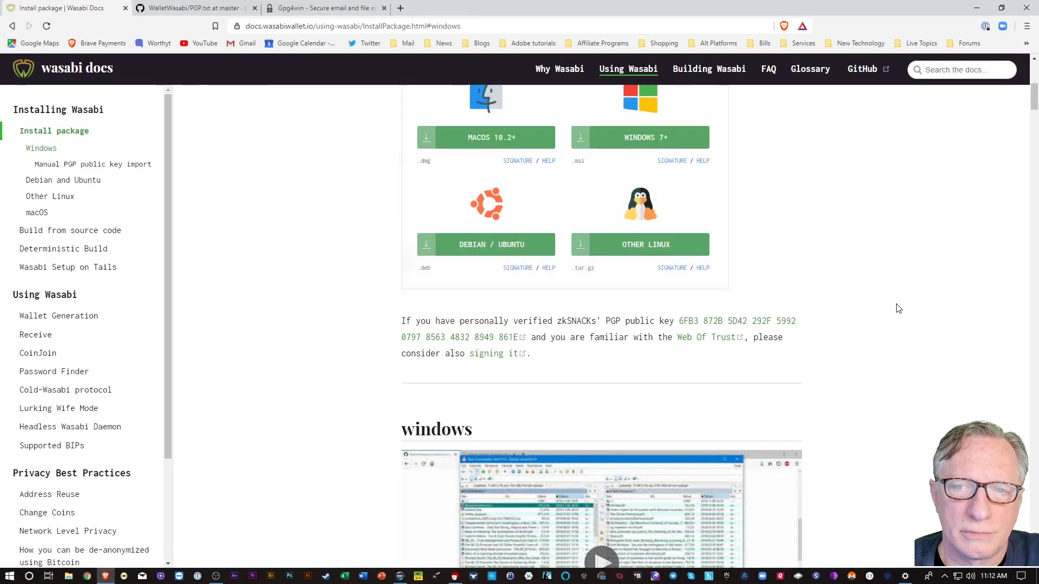
Close Kleopatra and launch the Wasabi-1.1.10.2 installer from the Downloads folder.
{"action": "left_click", "coordinate": [977, 7]}
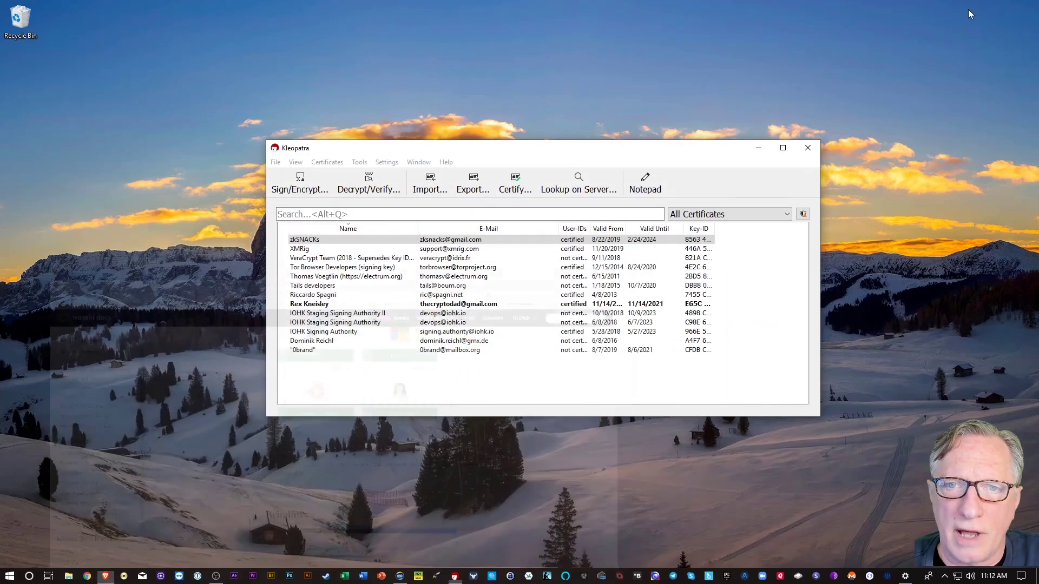
{"action": "left_click", "coordinate": [808, 148]}
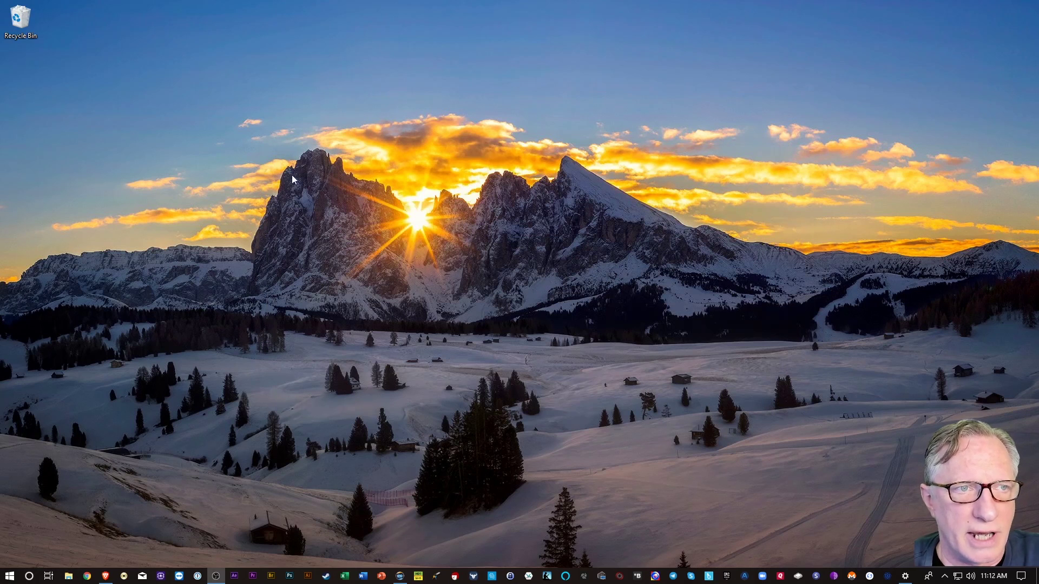
{"action": "key", "text": "super+e"}
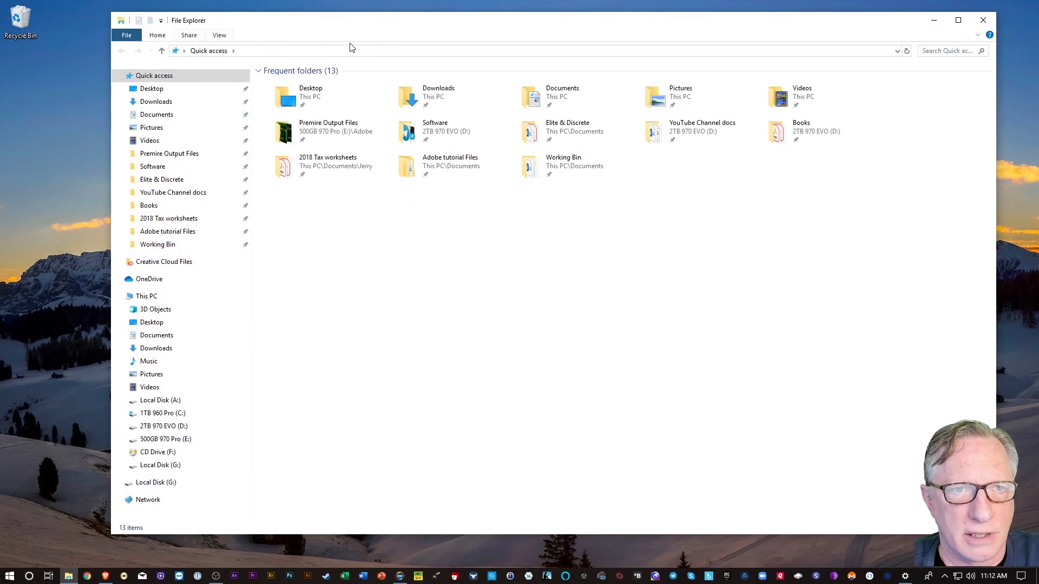
{"action": "left_click", "coordinate": [157, 102]}
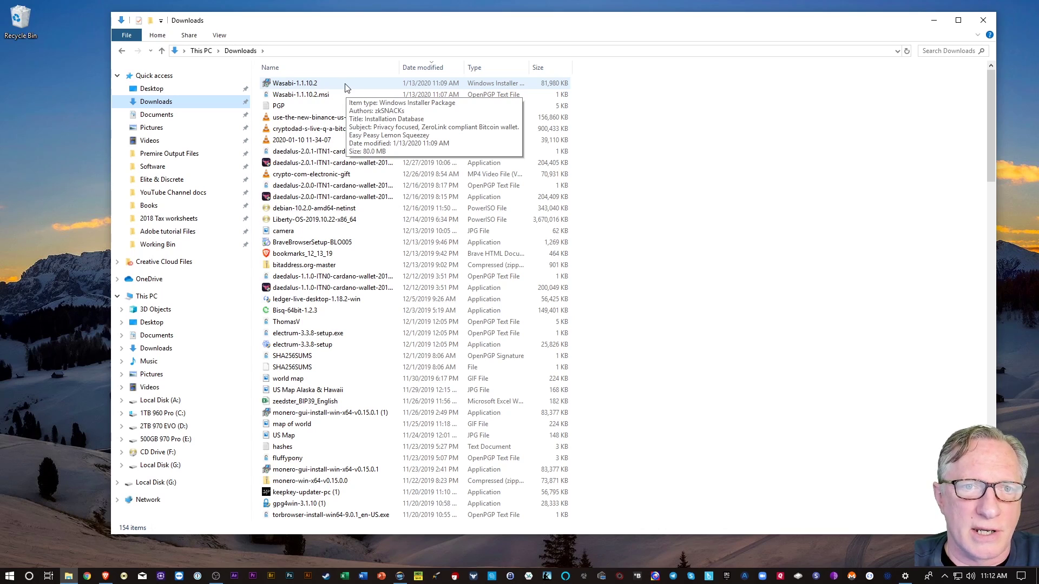
{"action": "double_click", "coordinate": [339, 85]}
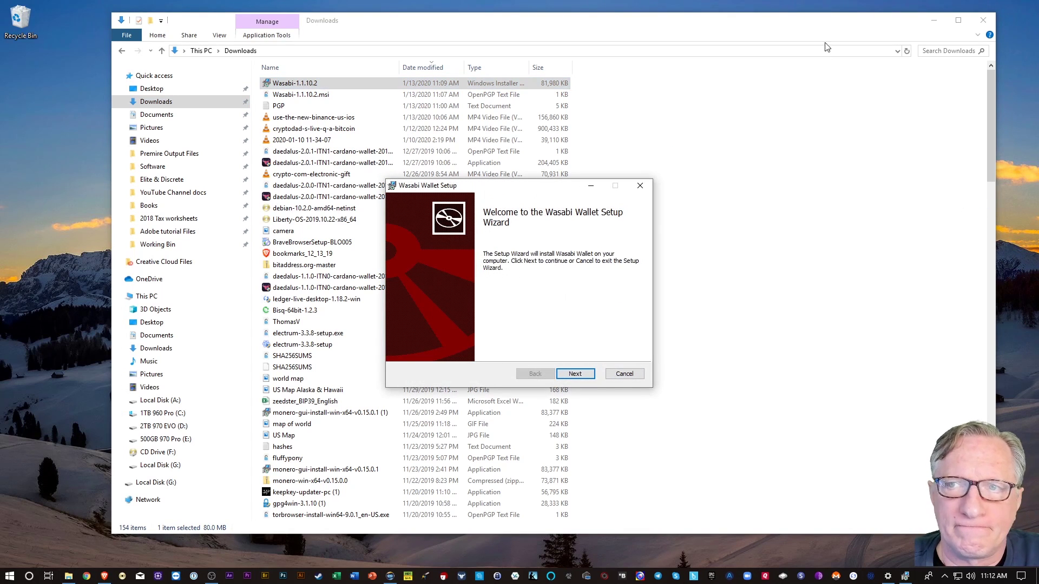
{"action": "left_click", "coordinate": [933, 20]}
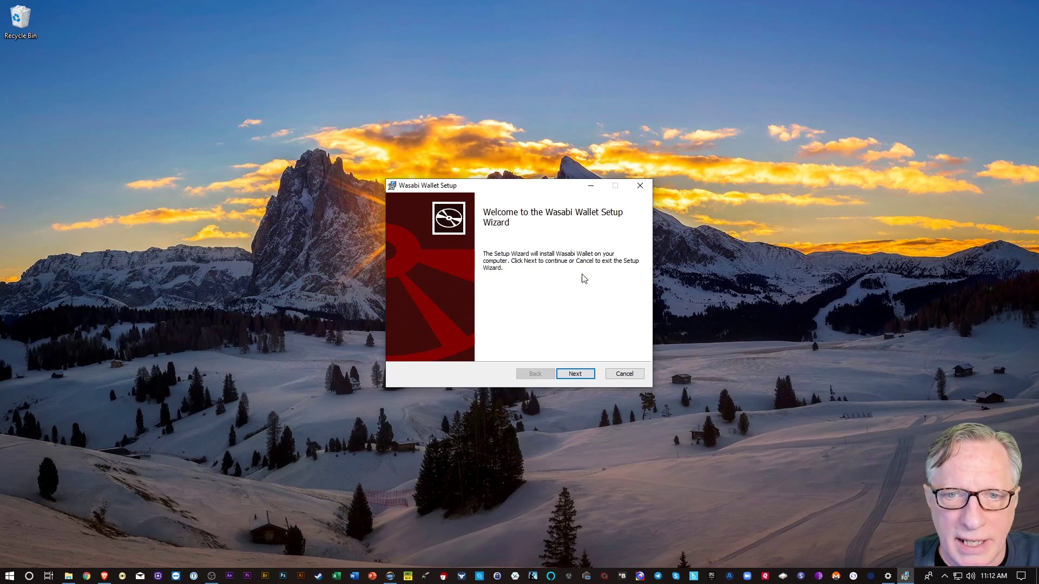
Install Wasabi Wallet with the default setup options and close the finished wizard.
{"action": "left_click", "coordinate": [574, 374]}
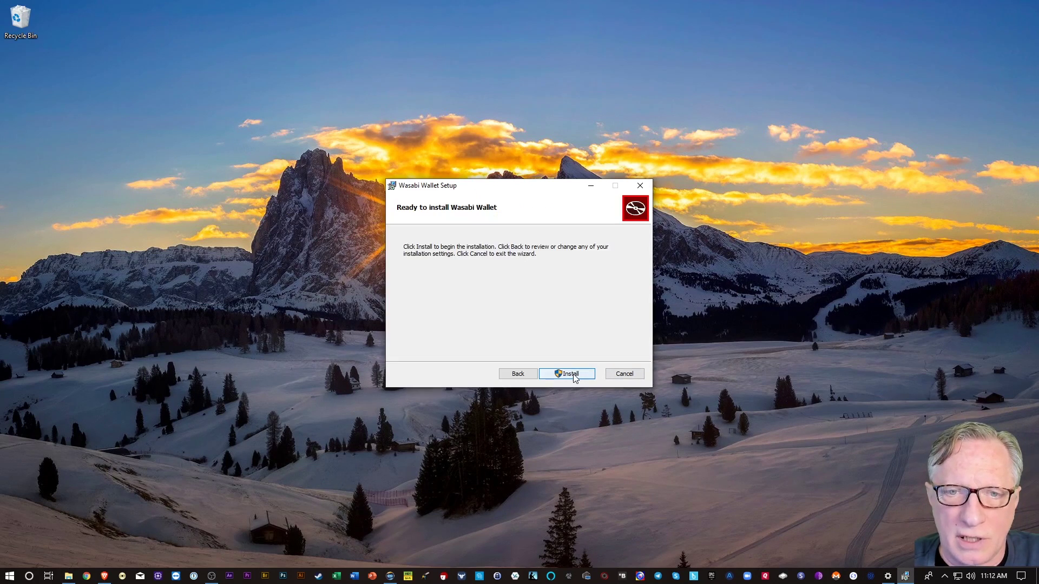
{"action": "left_click", "coordinate": [571, 375]}
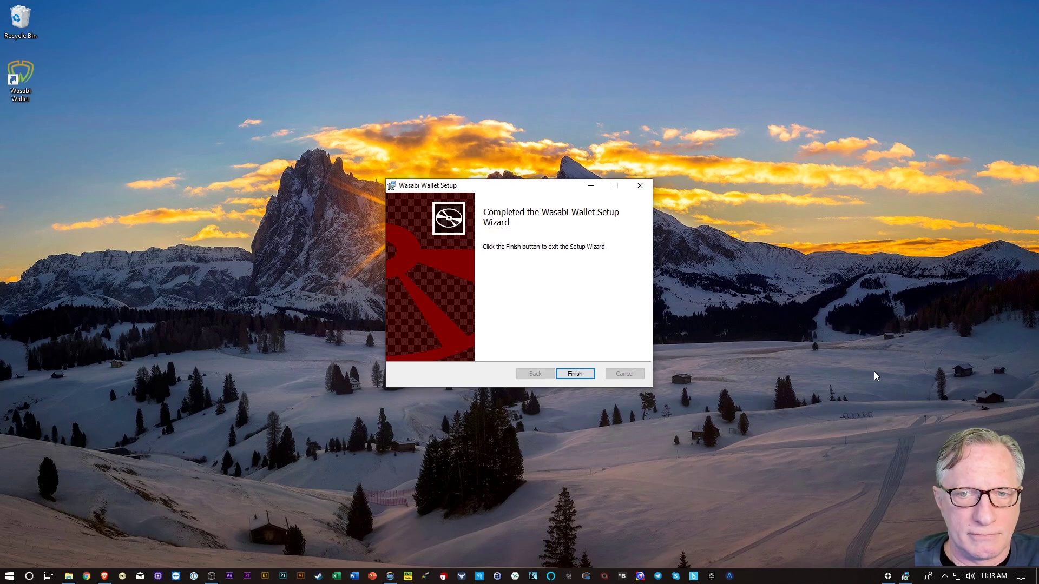
{"action": "key", "text": "Return"}
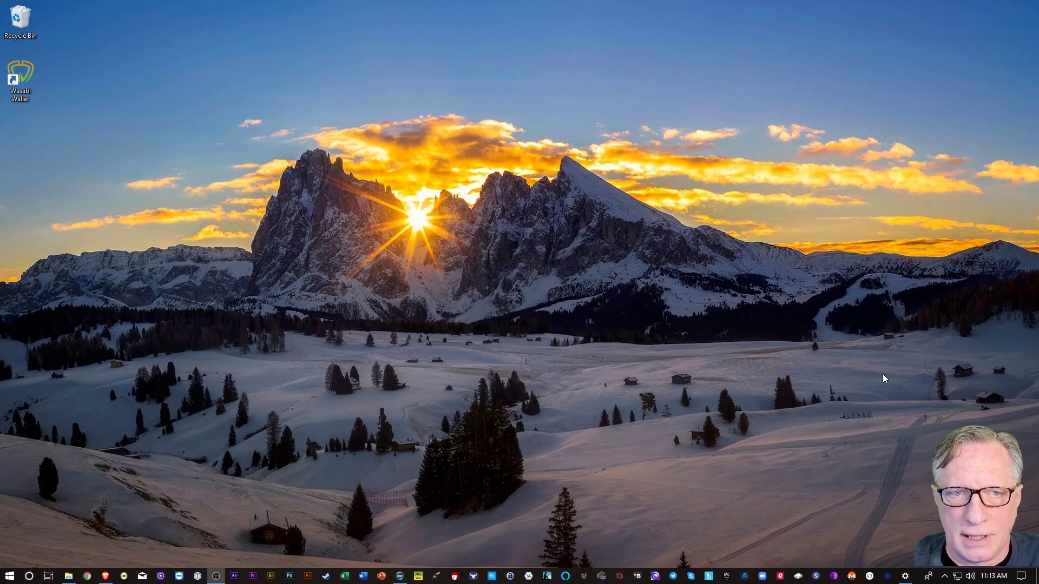
Delete the new Wasabi Wallet shortcut from the desktop.
{"action": "double_click", "coordinate": [27, 77]}
{"action": "right_click", "coordinate": [25, 74]}
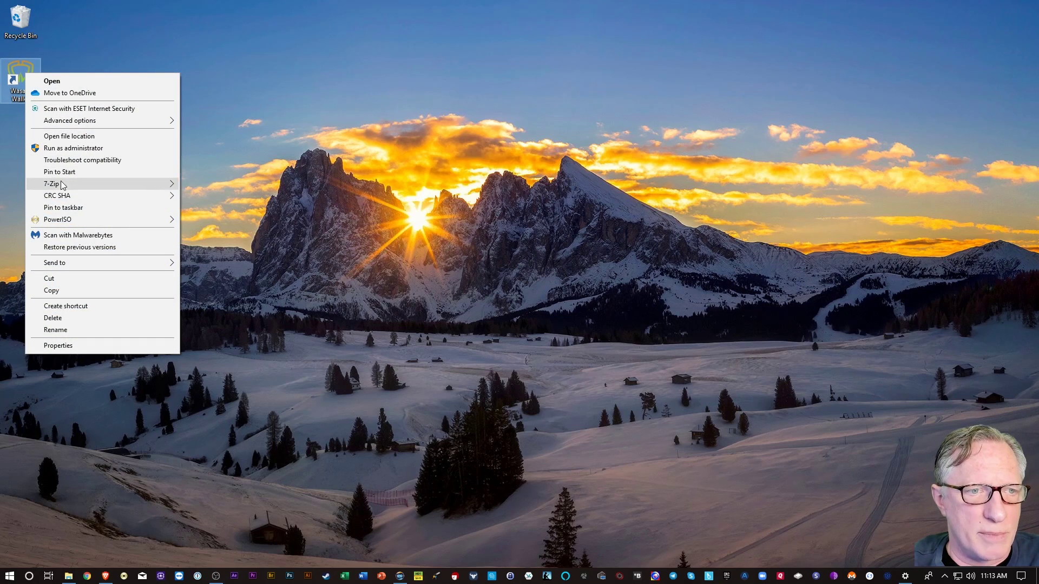
{"action": "left_click", "coordinate": [105, 208]}
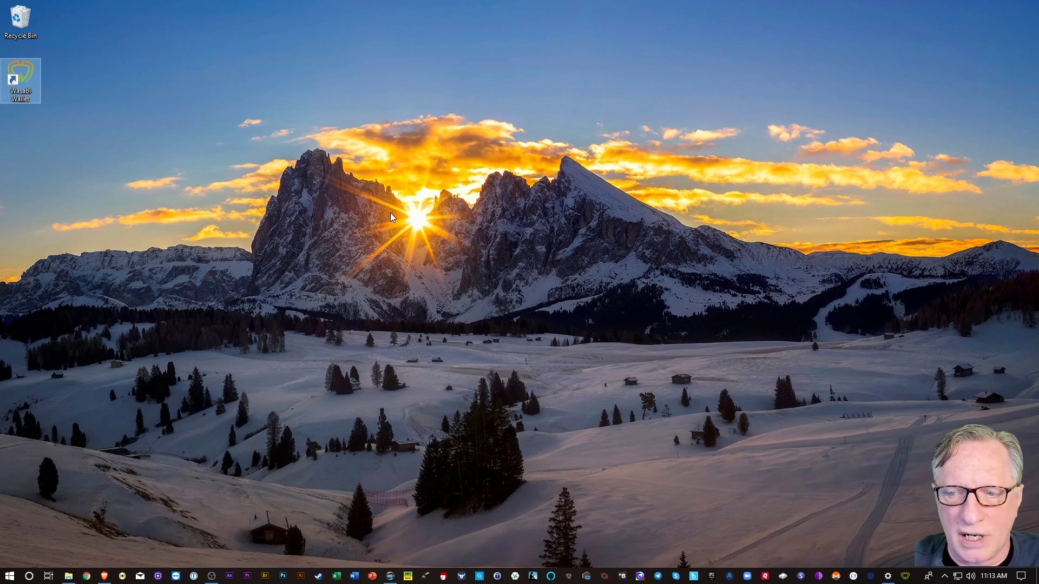
{"action": "right_click", "coordinate": [27, 75]}
{"action": "left_click", "coordinate": [115, 320]}
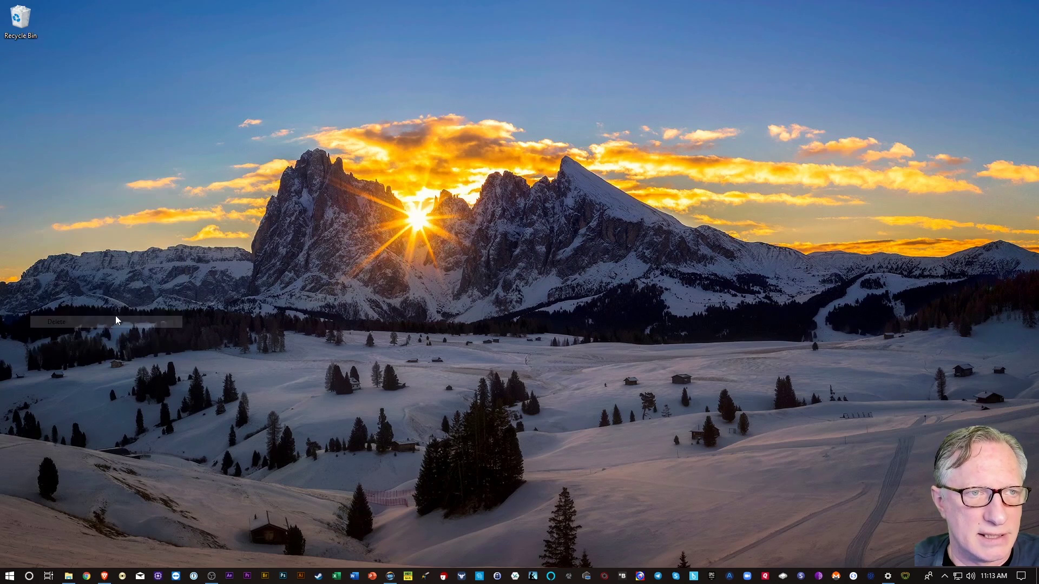
Empty the Recycle Bin, permanently deleting its 4 items.
{"action": "right_click", "coordinate": [27, 24]}
{"action": "left_click", "coordinate": [60, 39]}
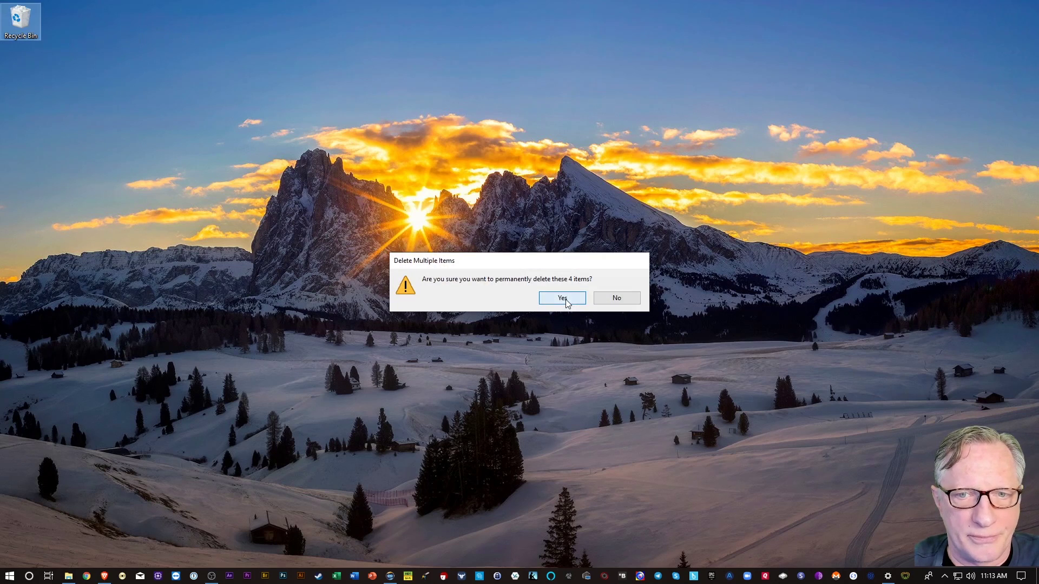
{"action": "left_click", "coordinate": [562, 298]}
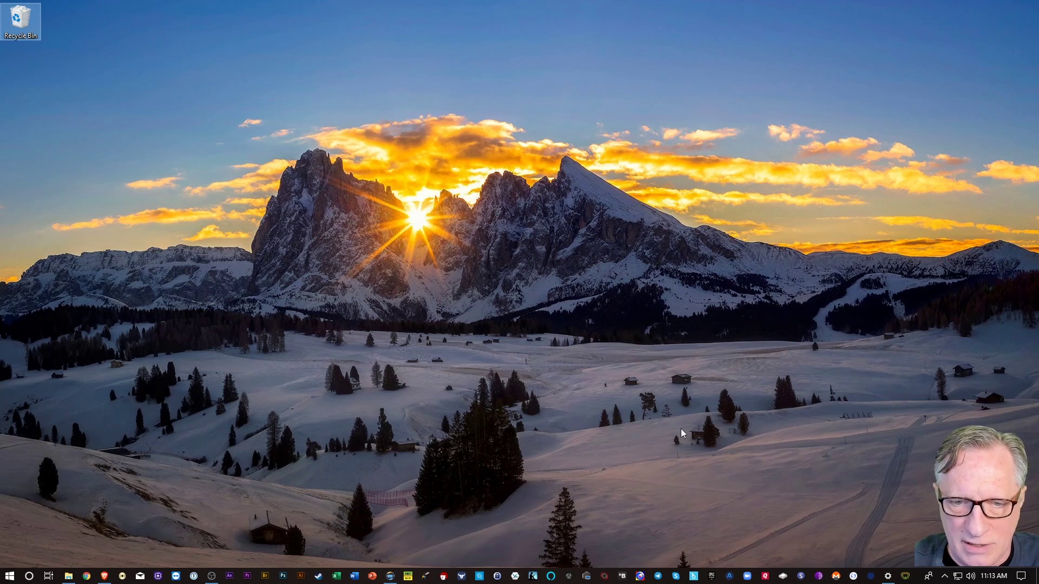
Launch Wasabi Wallet, generate Wallet0, and acknowledge its recovery words.
{"action": "left_click", "coordinate": [905, 577]}
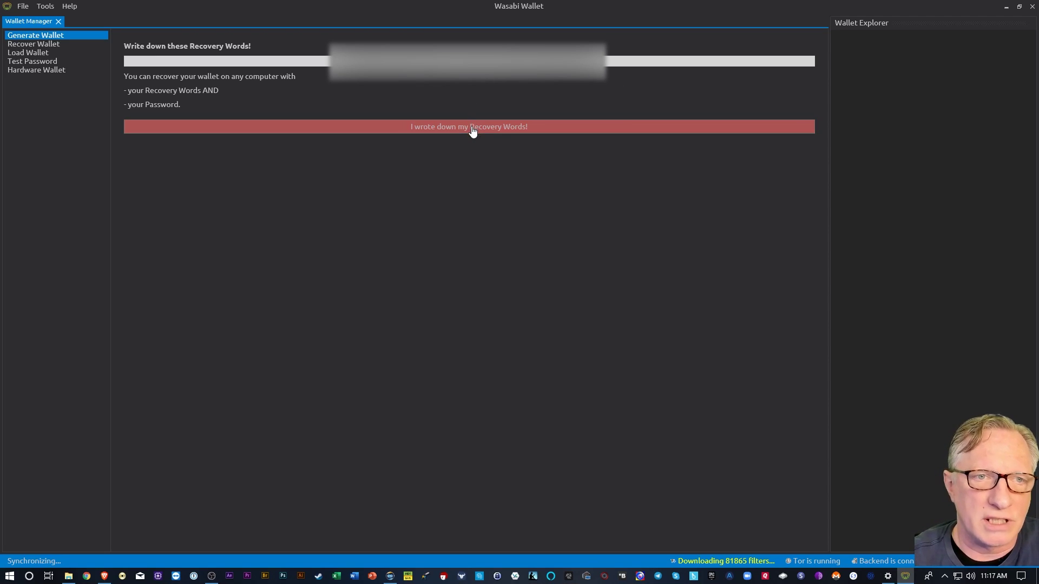
{"action": "left_click", "coordinate": [489, 132]}
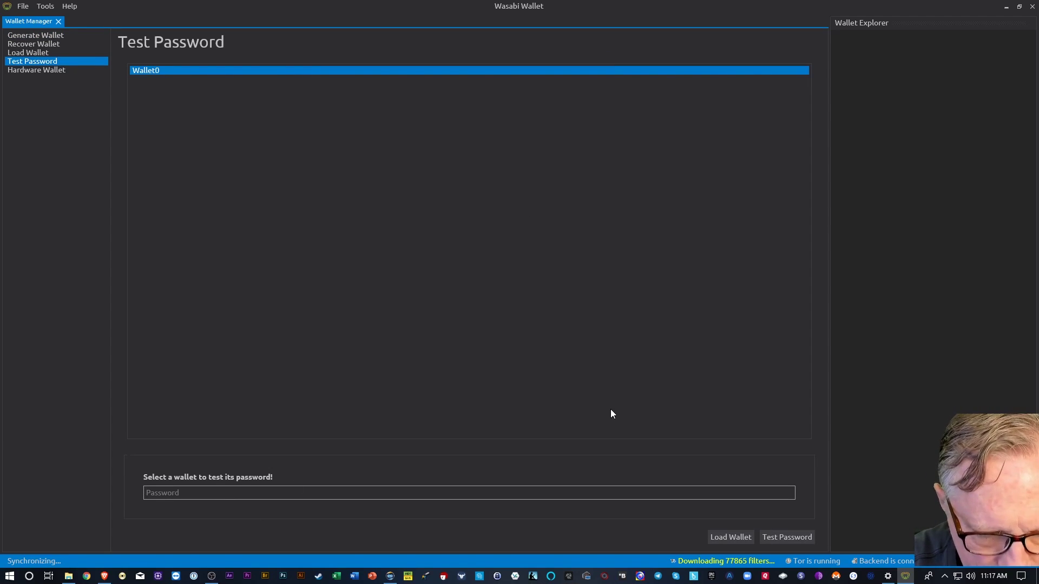
Test Wallet0's password, then re-enter the password to load the wallet.
{"action": "key", "text": "ctrl+v"}
{"action": "left_click", "coordinate": [785, 537]}
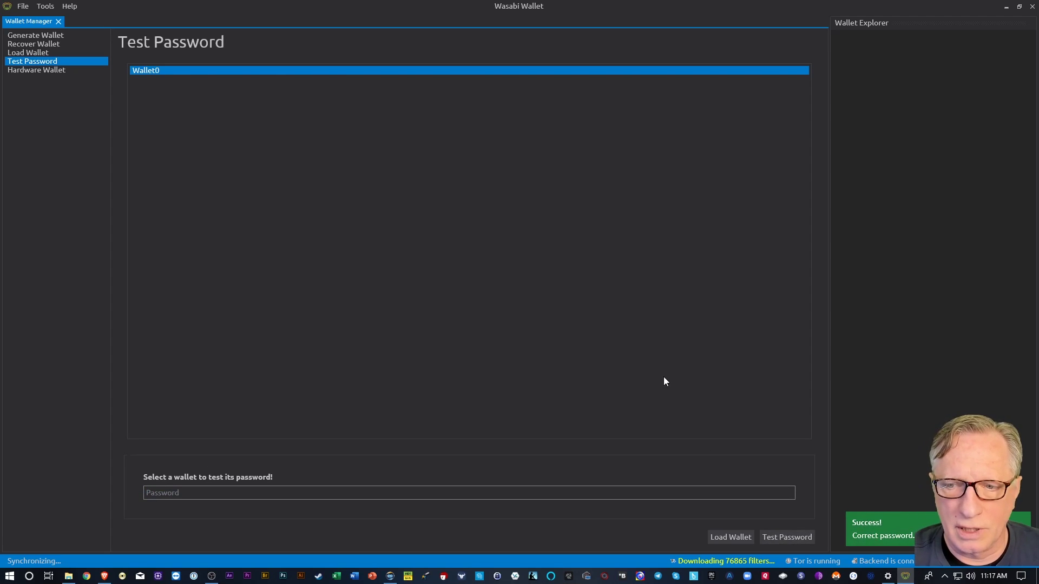
{"action": "left_click", "coordinate": [727, 539]}
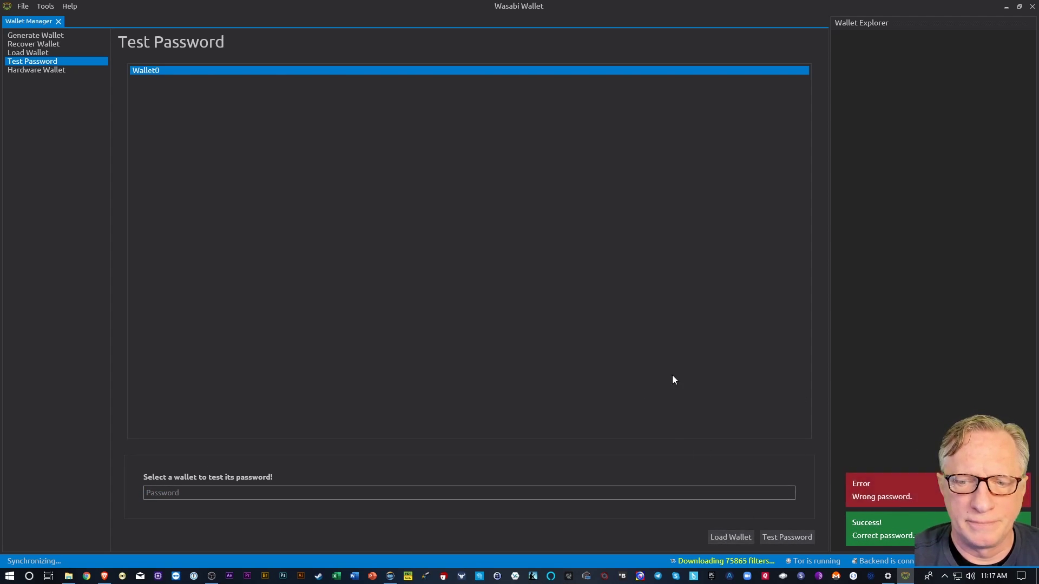
{"action": "left_click", "coordinate": [189, 494]}
{"action": "type", "text": "•••••••••••"}
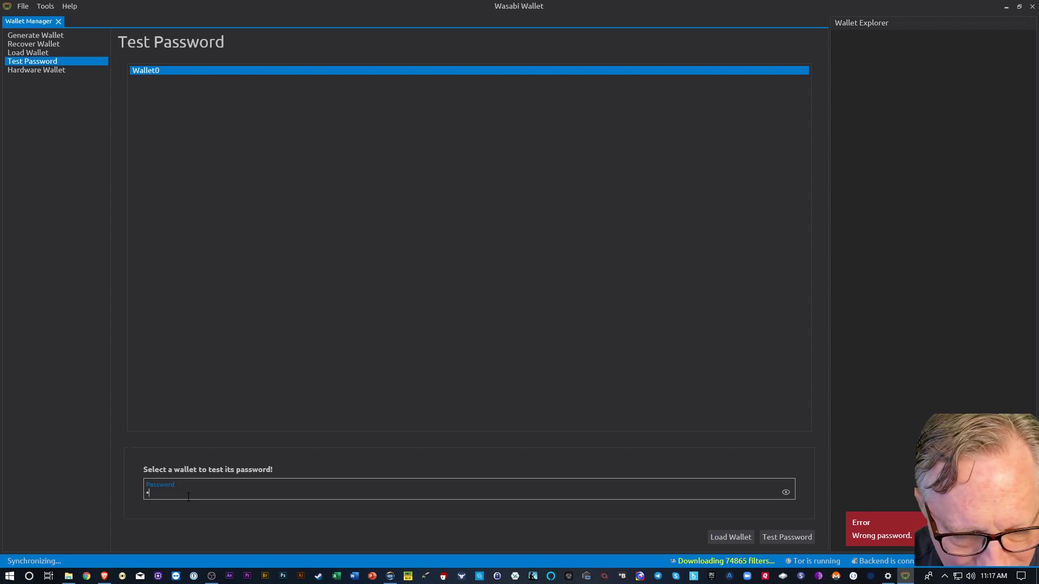
{"action": "left_click", "coordinate": [728, 539]}
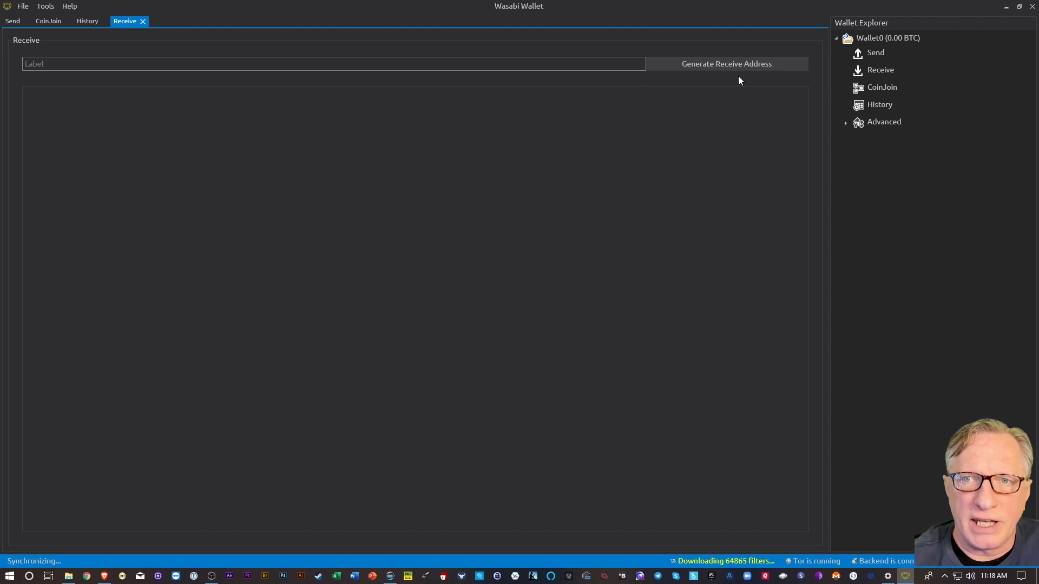
Generate a receive address labelled 'Transaction 1' and briefly expand its details row.
{"action": "left_click", "coordinate": [724, 68]}
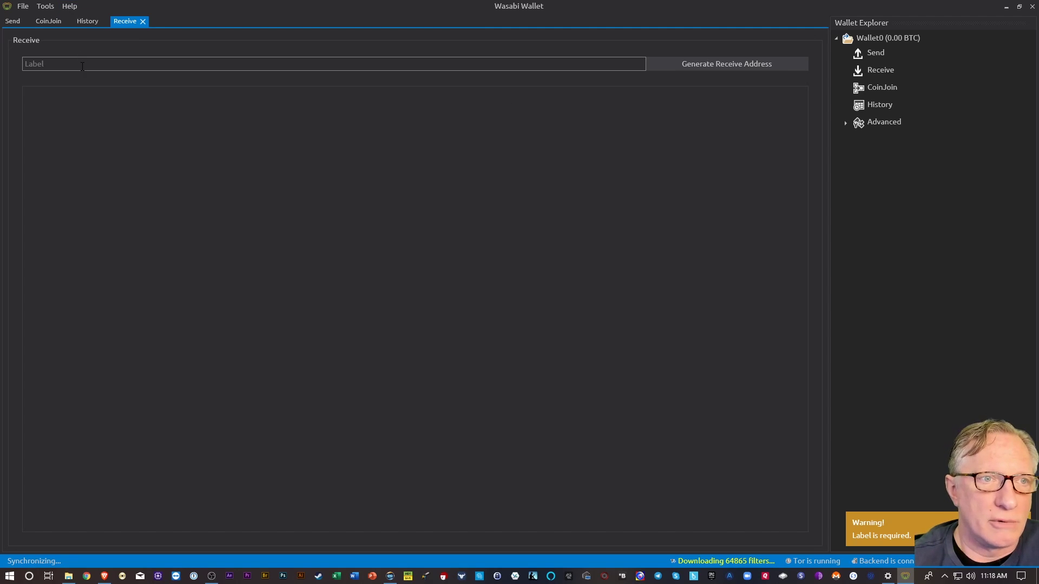
{"action": "left_click", "coordinate": [83, 66]}
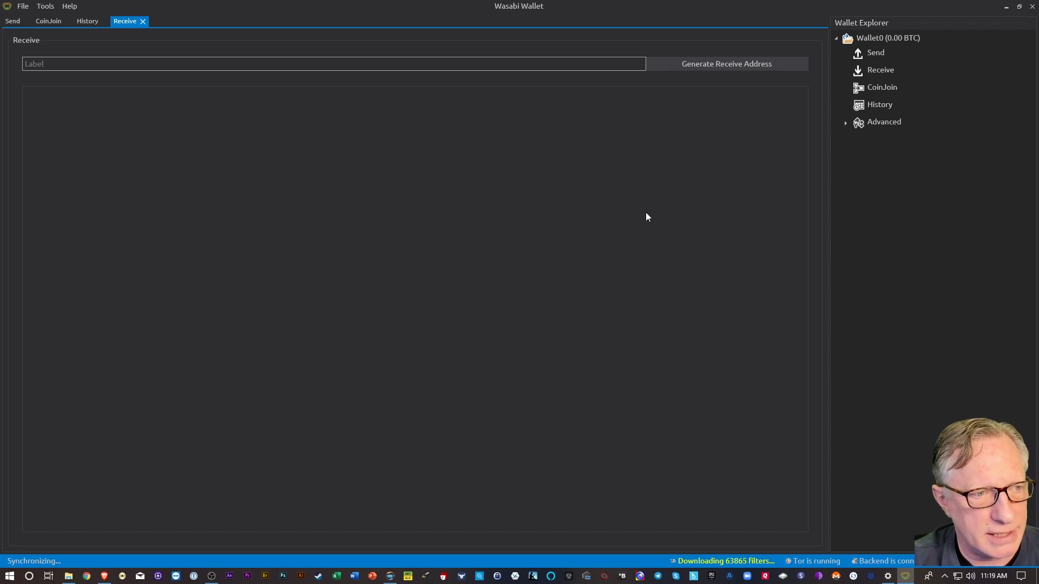
{"action": "type", "text": "Transaction"}
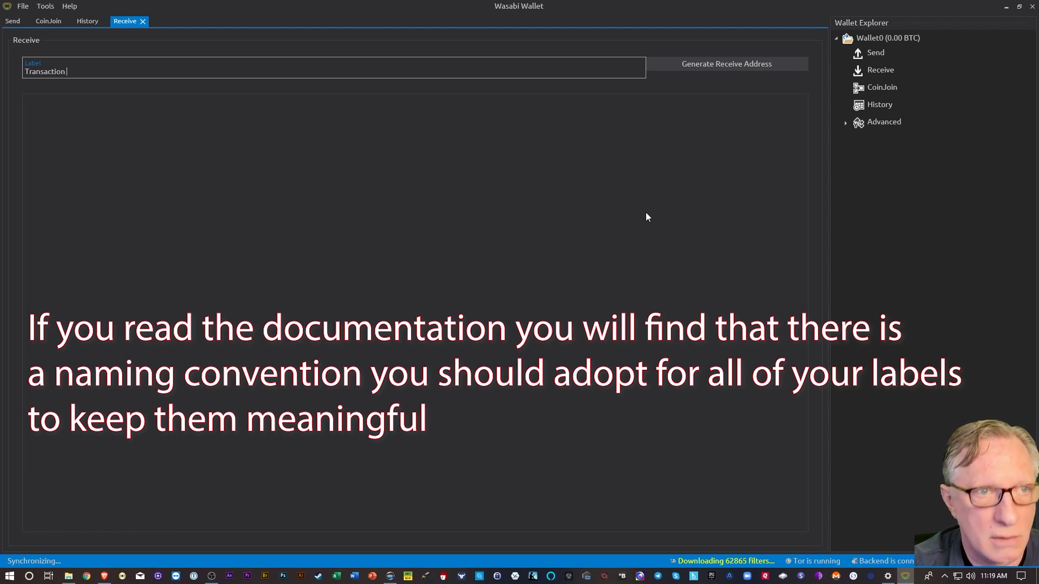
{"action": "type", "text": " 1"}
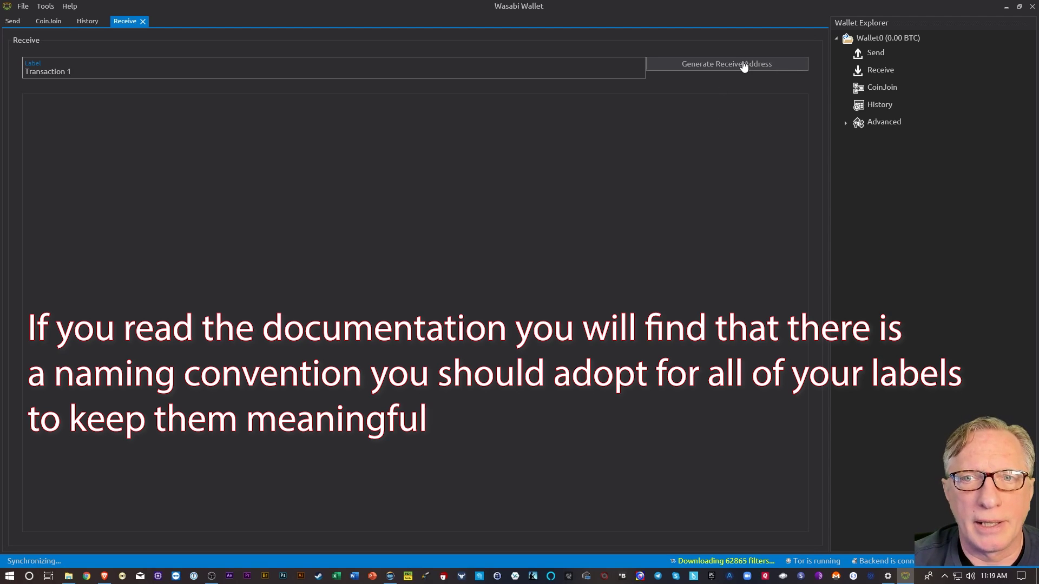
{"action": "left_click", "coordinate": [739, 64]}
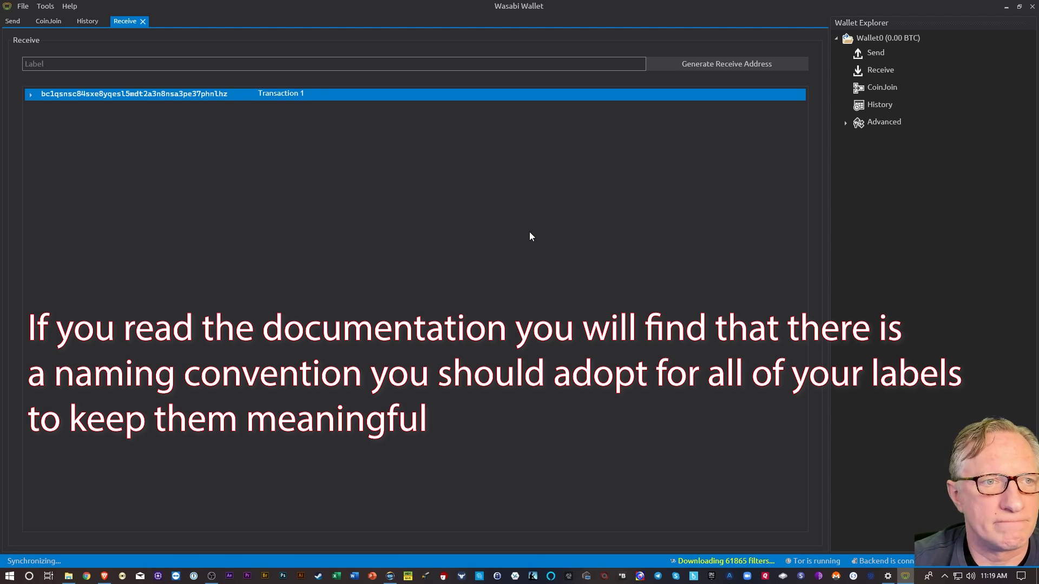
{"action": "left_click", "coordinate": [30, 95]}
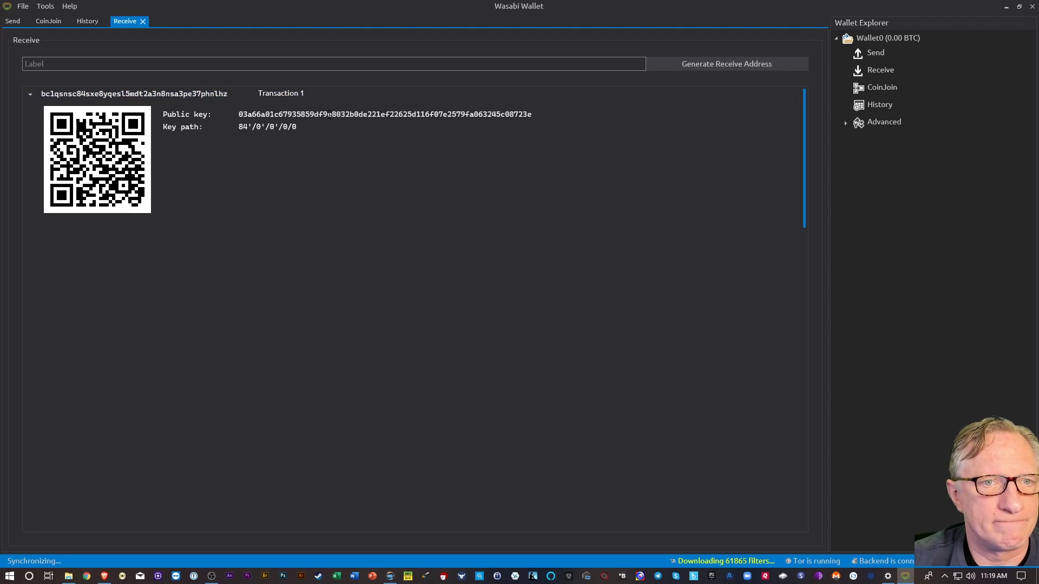
{"action": "left_click", "coordinate": [30, 95]}
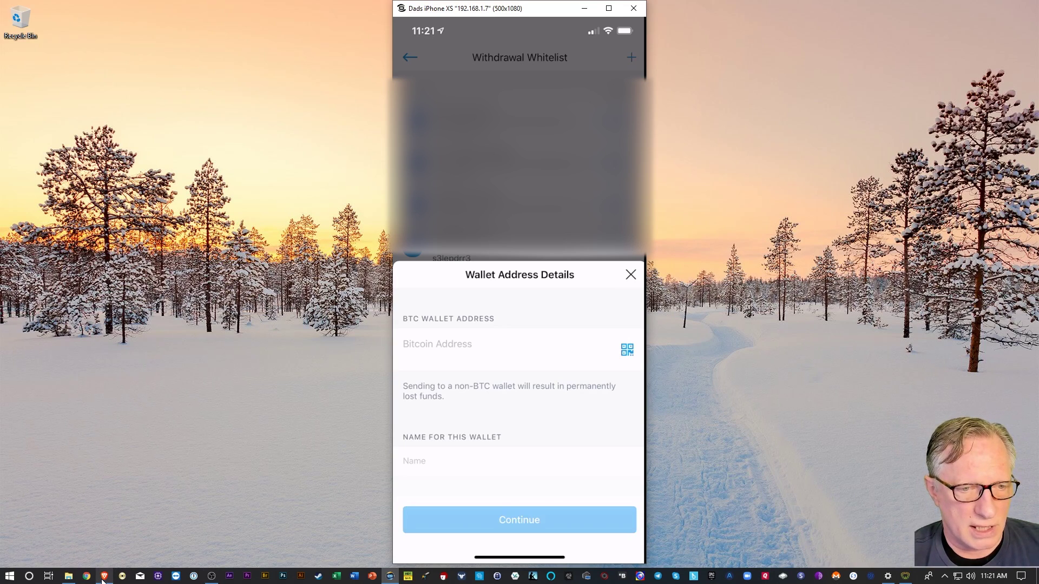
Bring Wasabi Wallet back beside the crypto.com whitelist form.
{"action": "left_click", "coordinate": [105, 528]}
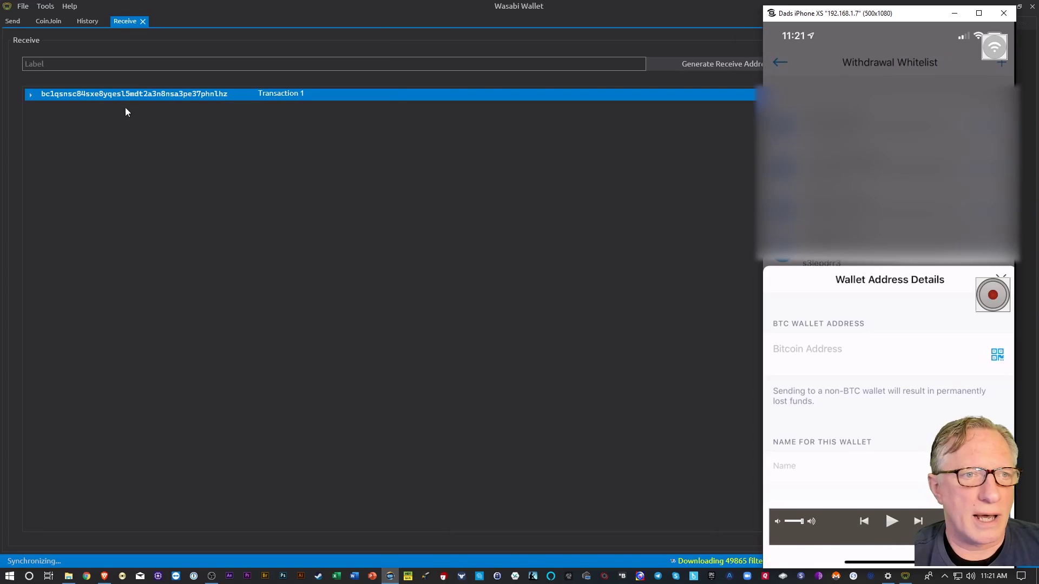
Expand the Transaction 1 address to display its QR code for scanning.
{"action": "left_click", "coordinate": [29, 94]}
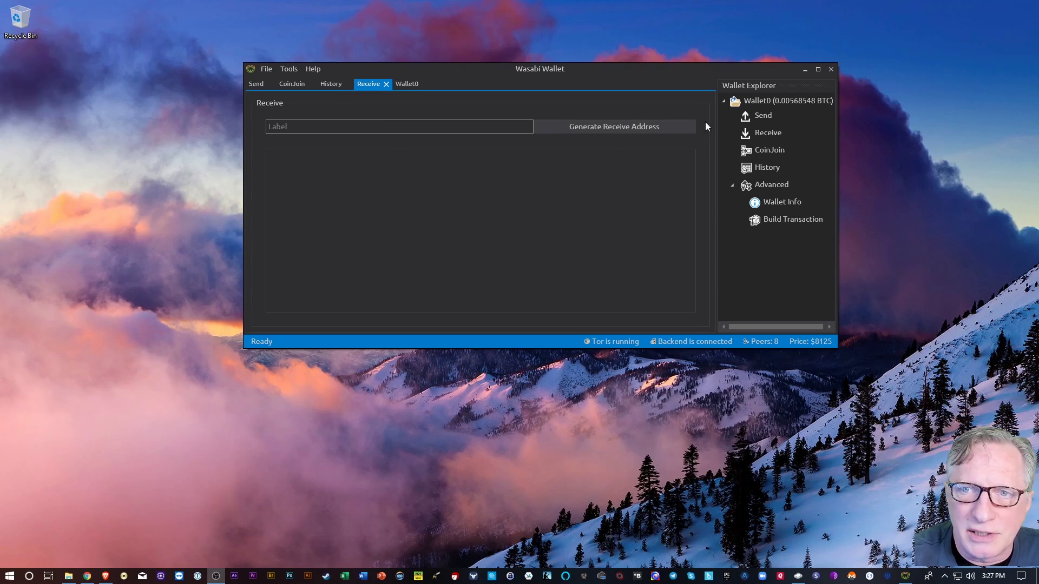
Check History for the incoming transaction, then view the CoinJoin coin list.
{"action": "left_click", "coordinate": [329, 85]}
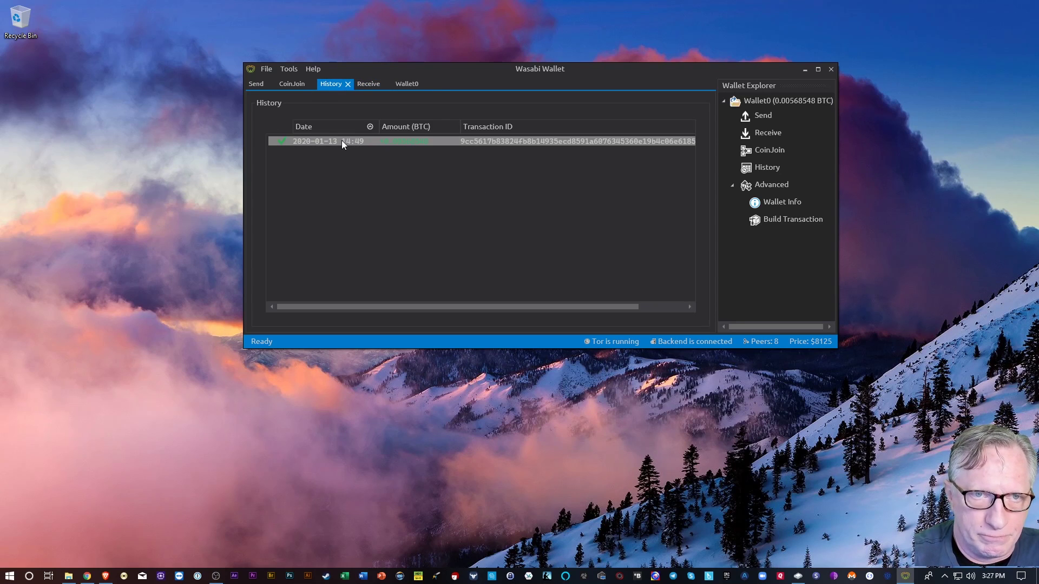
{"action": "key", "text": "ctrl+shift+Tab"}
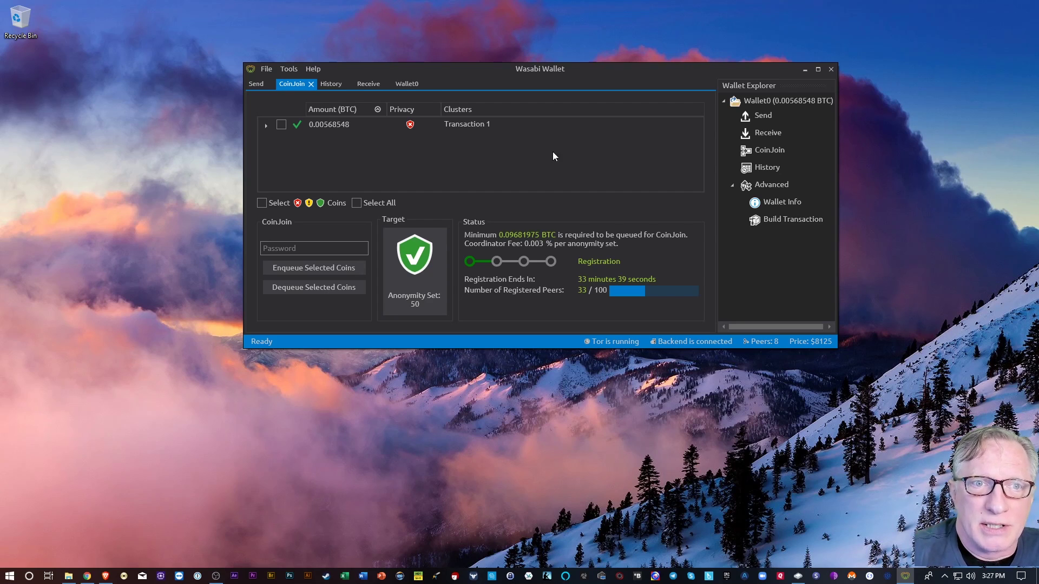
{"action": "left_click", "coordinate": [327, 128]}
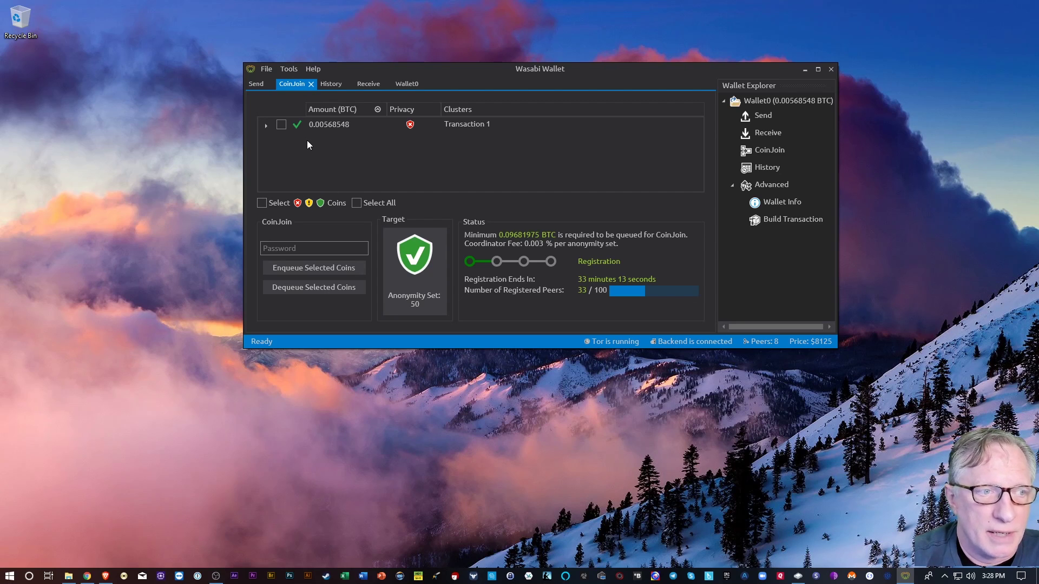
Select the 0.00568548 BTC Transaction 1 coin and enqueue it using the wallet password.
{"action": "left_click", "coordinate": [281, 125]}
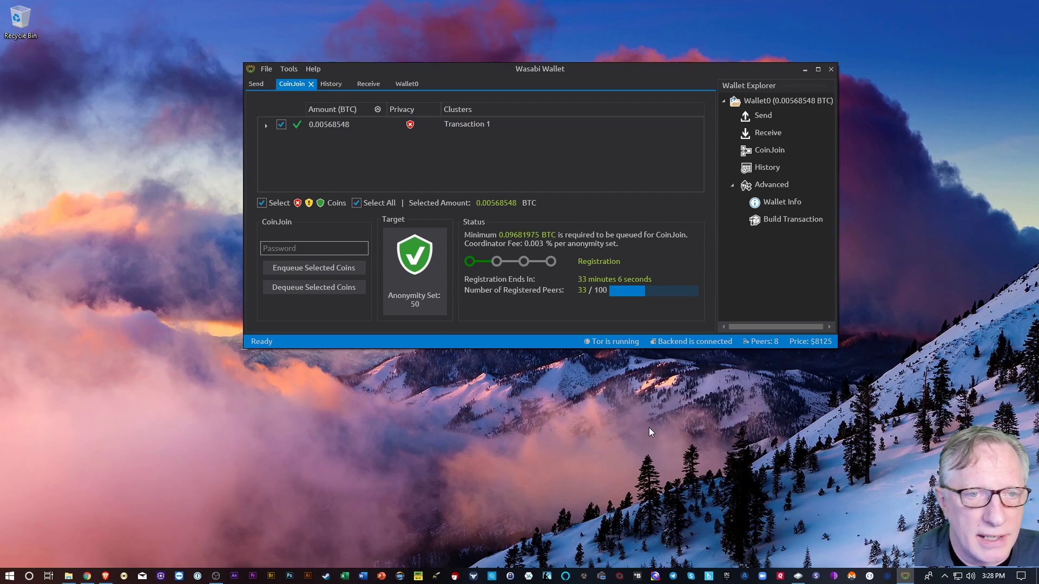
{"action": "key", "text": "ctrl+v"}
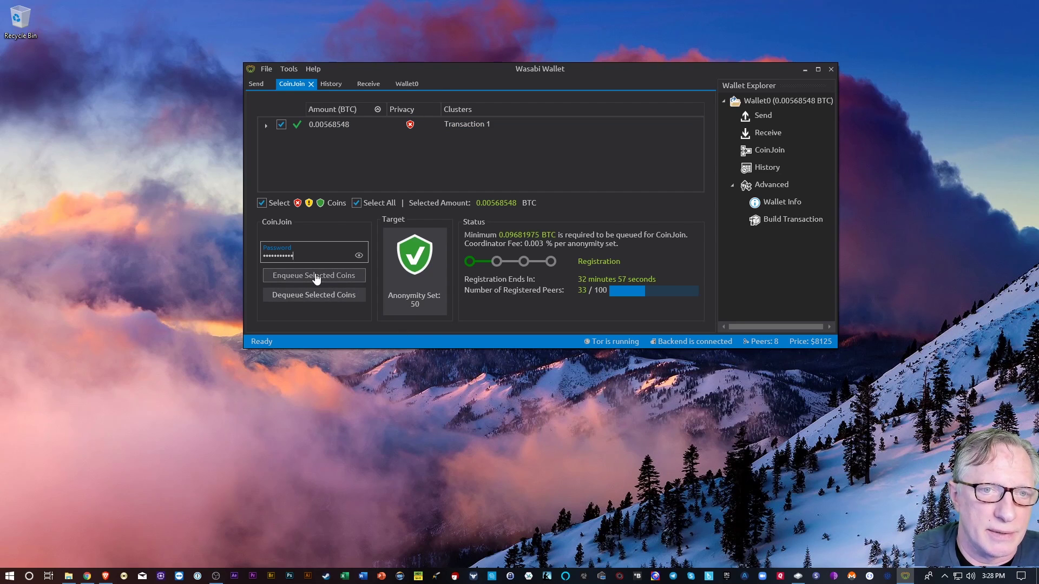
{"action": "left_click", "coordinate": [316, 276]}
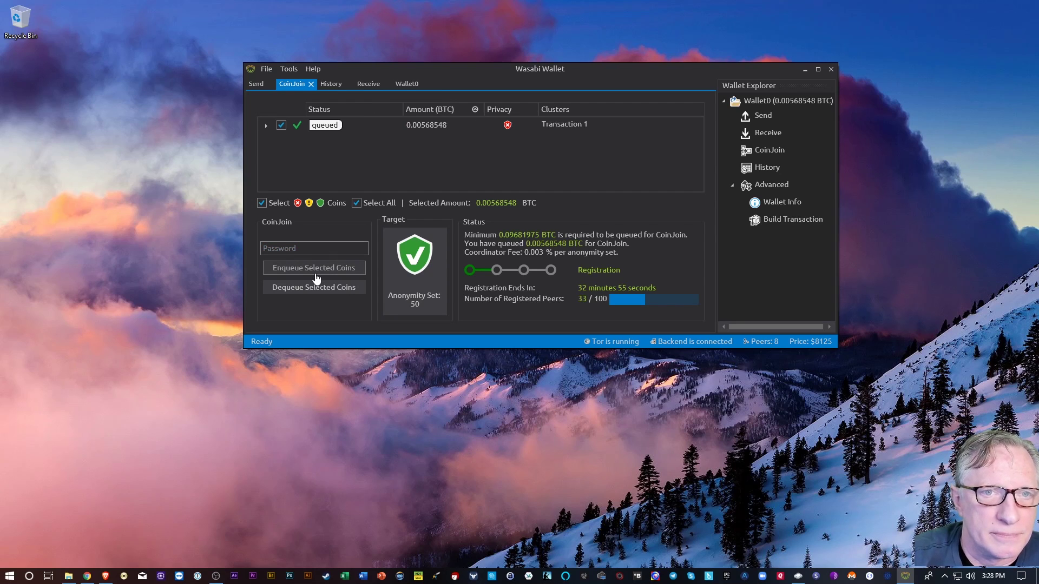